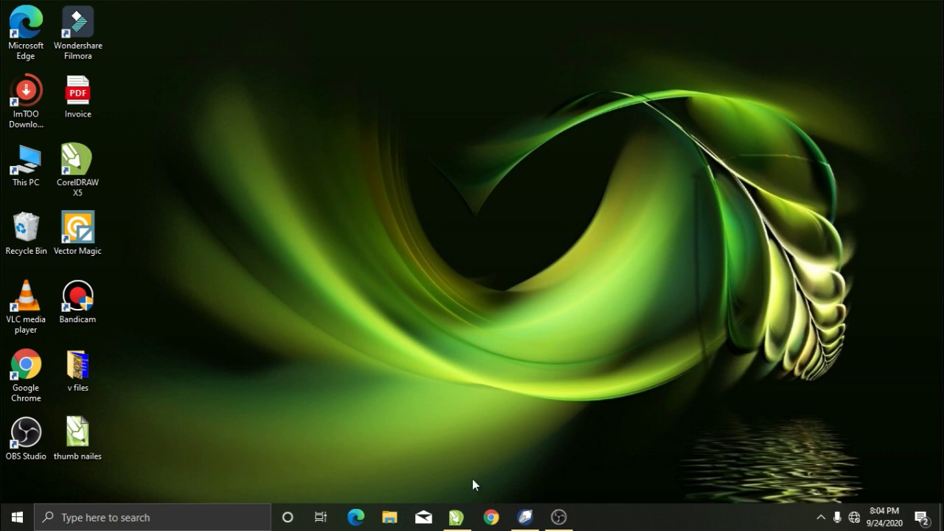
# - Switch to the CorelDRAW X5 drawing with the OFF ROAD text and minimize the CorelDRAW 12 window
pyautogui.moveTo(456, 520)
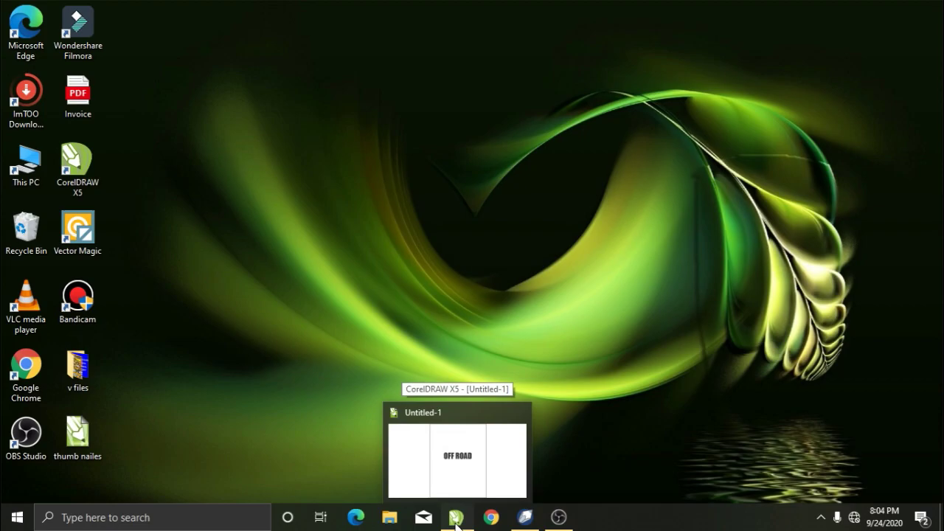
pyautogui.click(456, 520)
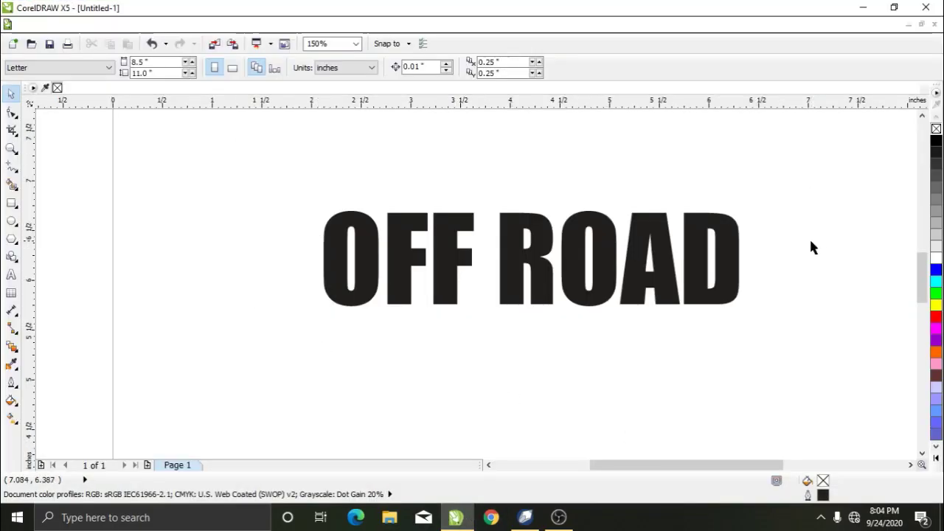
pyautogui.click(525, 517)
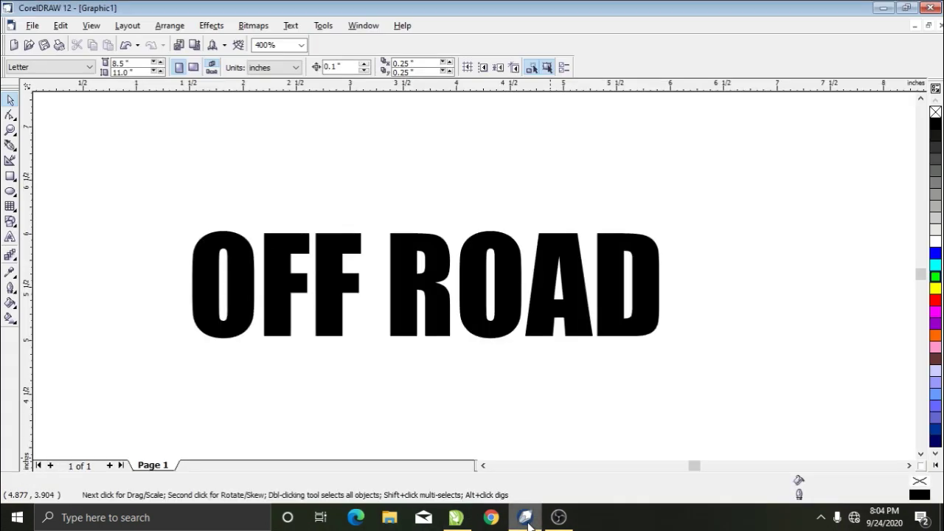
pyautogui.click(885, 8)
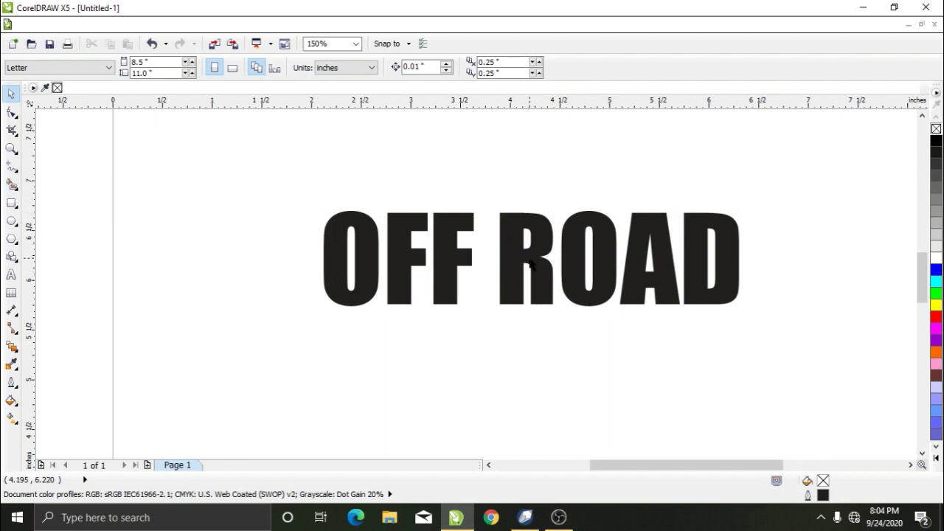
# - Draw an open three-segment zigzag line across the OFF ROAD text with the Pen tool, about 4.79 in wide and 0.58 in high
pyautogui.scroll(1, 531, 262)
pyautogui.click(911, 465)
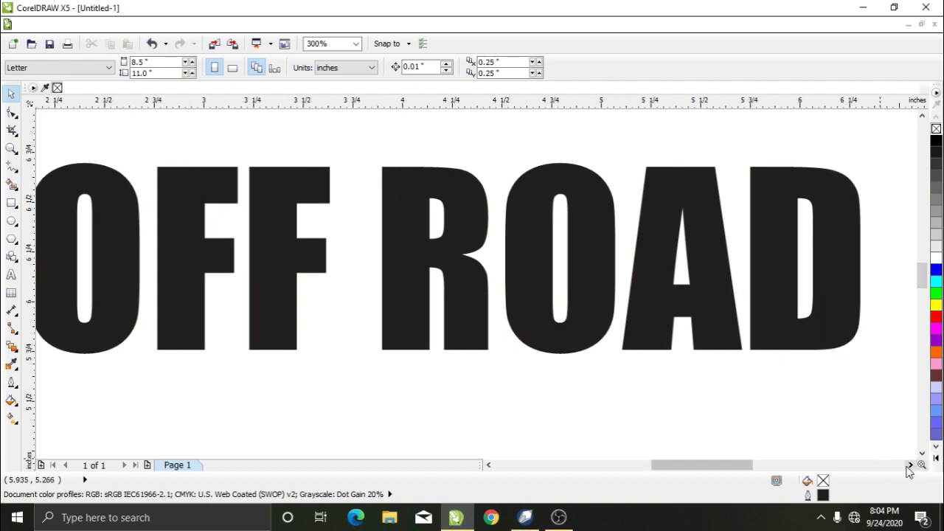
pyautogui.scroll(-1, 385, 296)
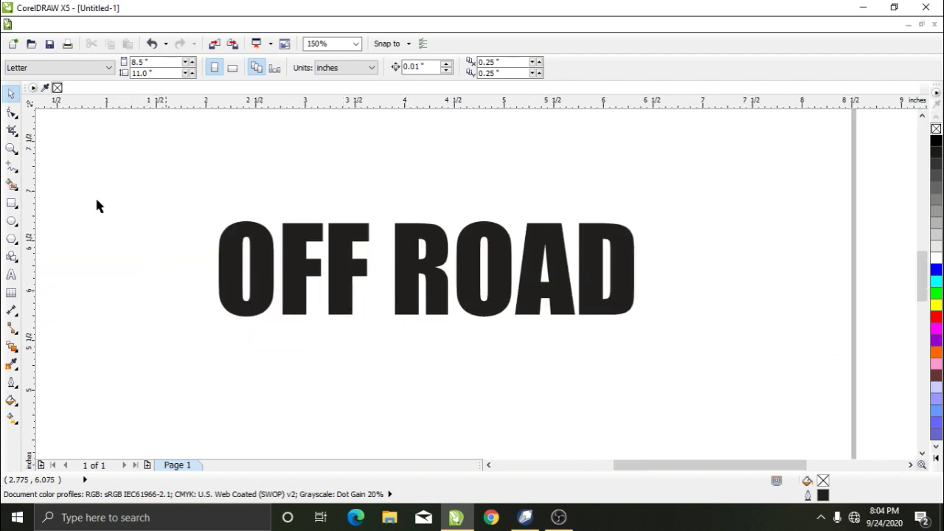
pyautogui.click(12, 170)
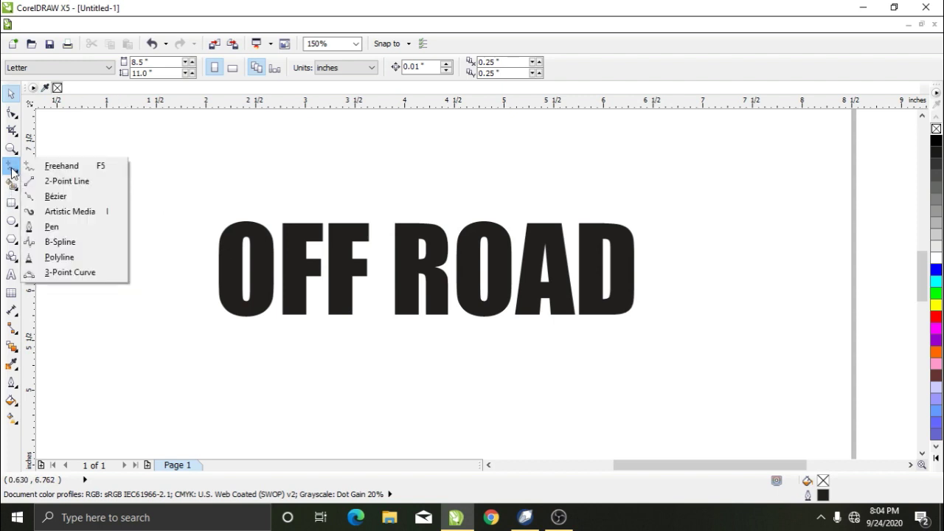
pyautogui.click(54, 230)
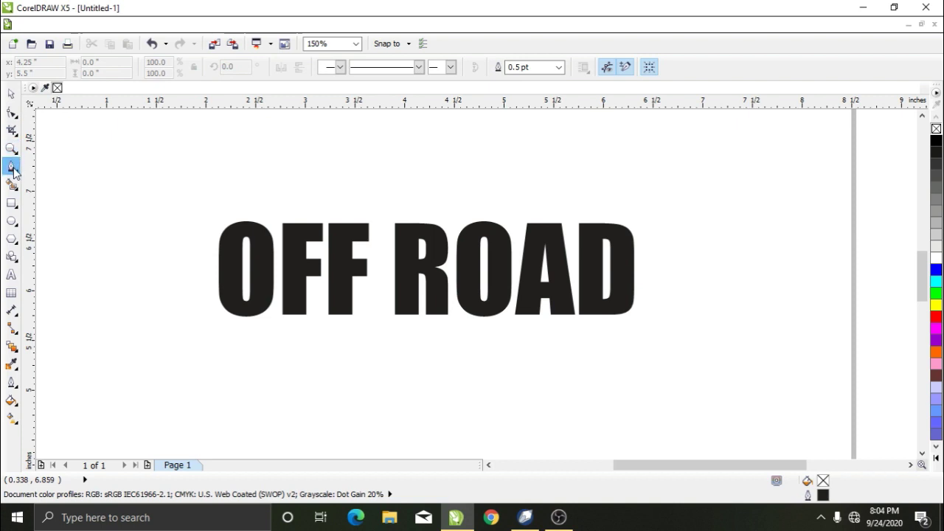
pyautogui.click(191, 233)
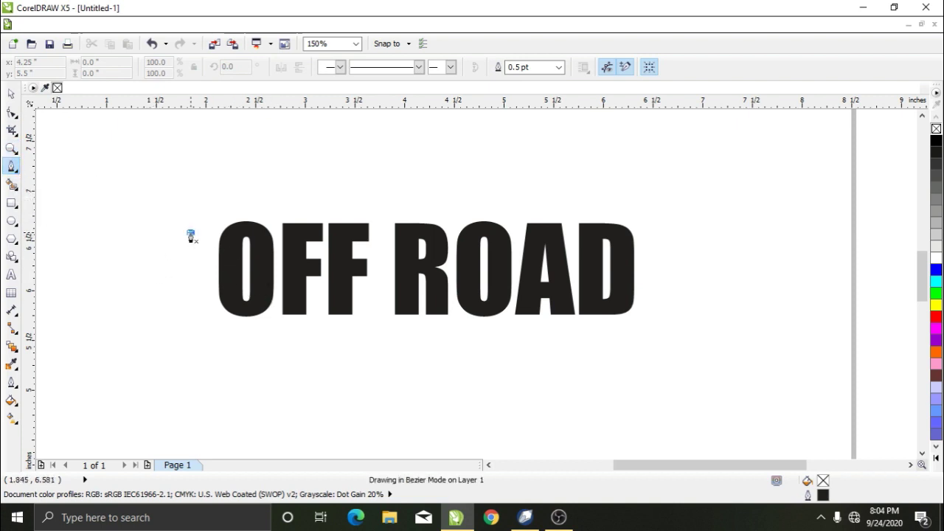
pyautogui.click(652, 253)
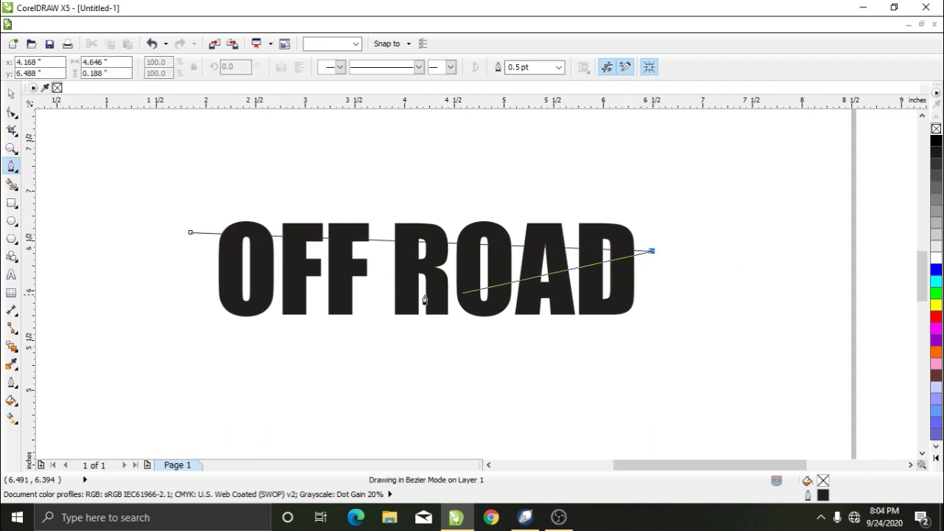
pyautogui.click(195, 281)
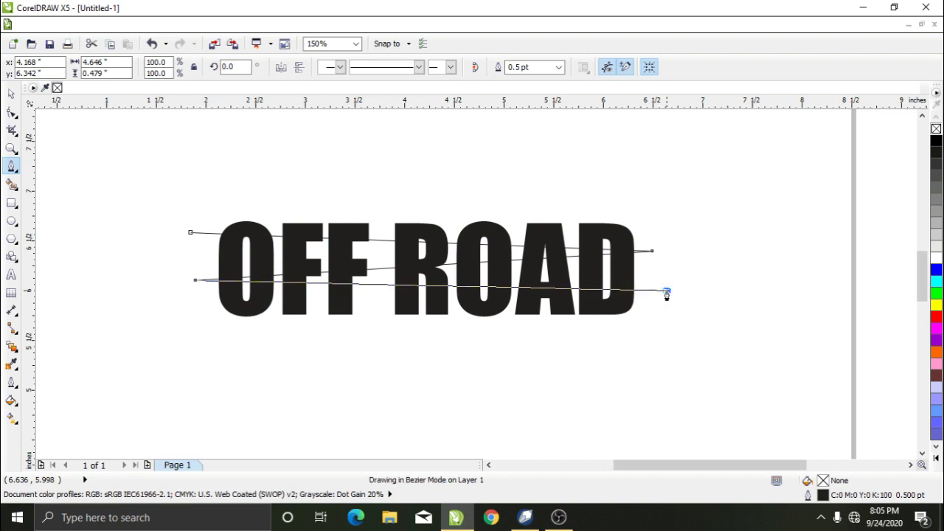
pyautogui.click(666, 290)
pyautogui.press('Escape')
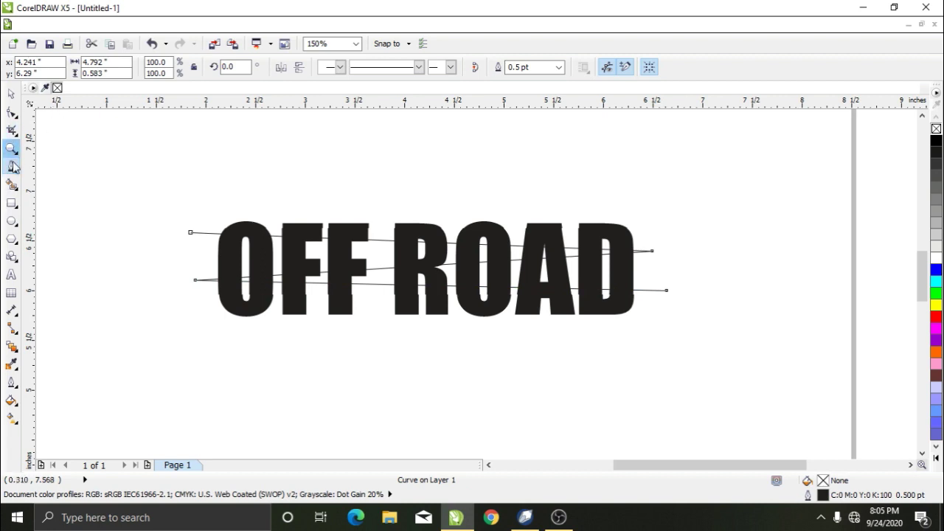
# - Select the zigzag line with the Pick tool and nudge it down 0.03 in
pyautogui.click(11, 94)
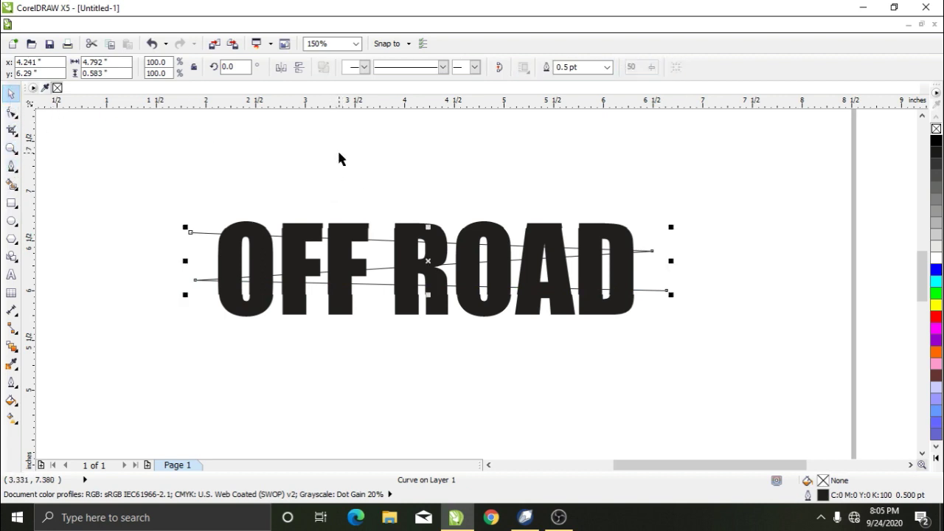
pyautogui.press('Escape')
pyautogui.click(208, 279)
pyautogui.press('Down')
pyautogui.press('Down')
pyautogui.press('Down')
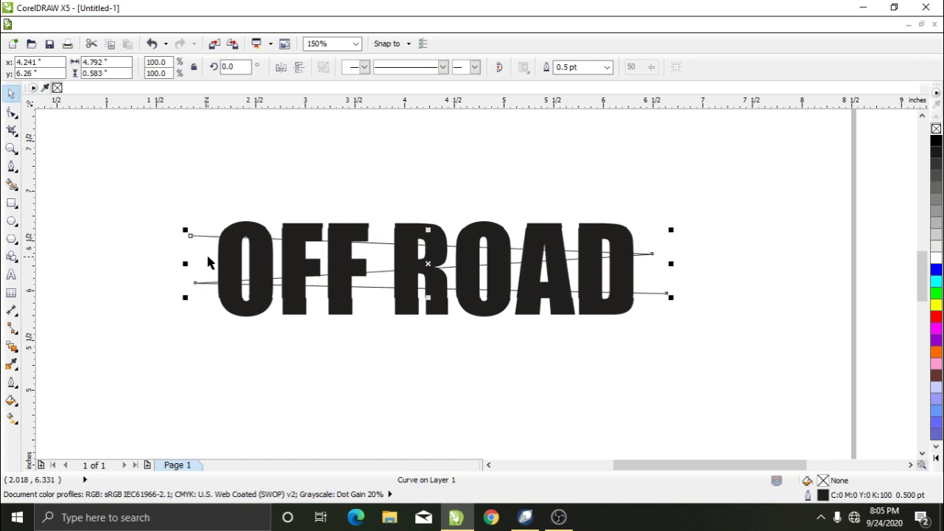
# - Smart Fill all letter areas between the zigzag's upper and middle segments with red (#FF0000)
pyautogui.click(11, 184)
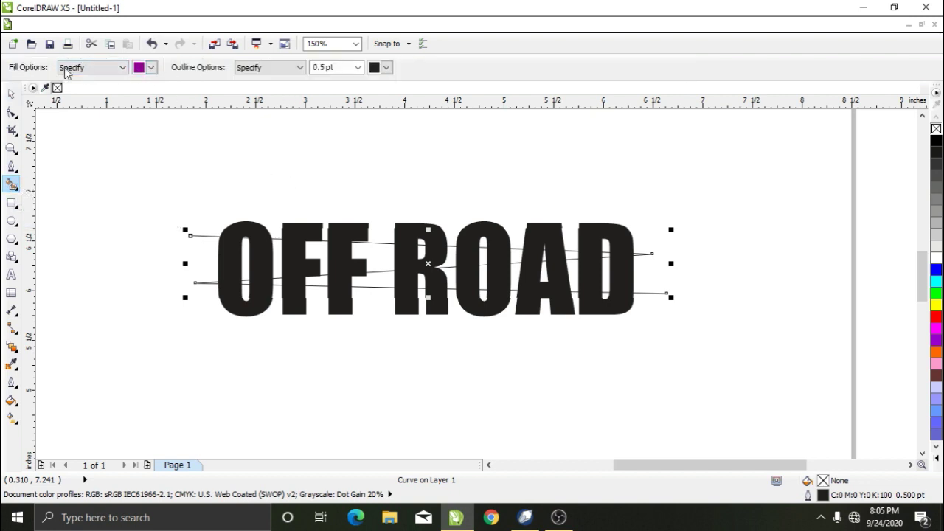
pyautogui.click(152, 68)
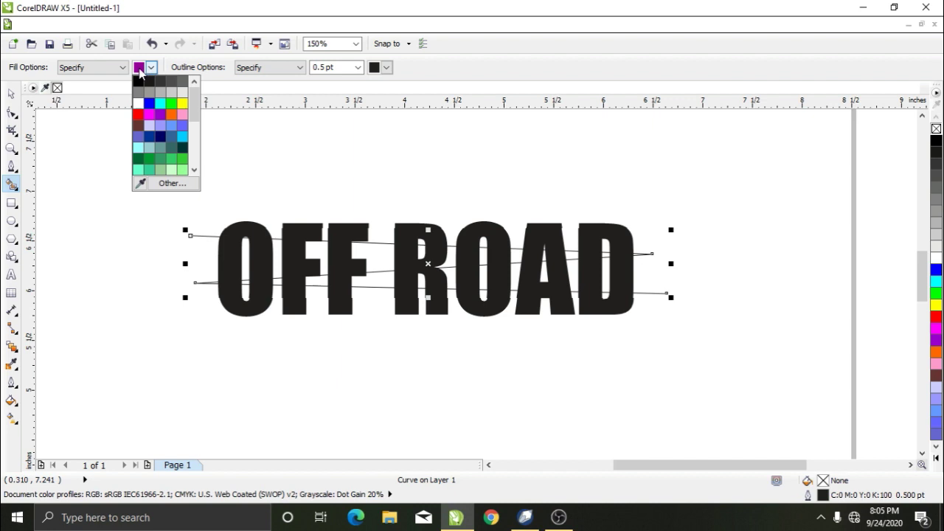
pyautogui.click(138, 114)
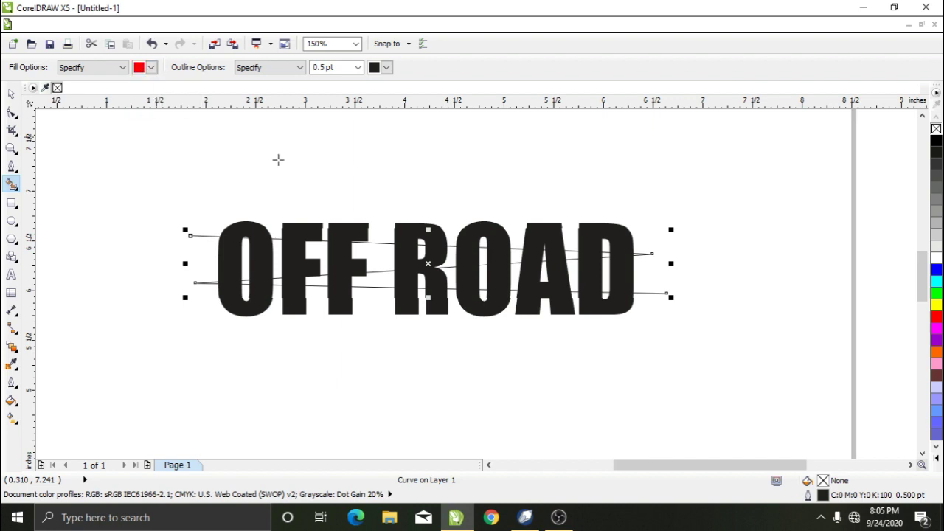
pyautogui.click(230, 264)
pyautogui.click(258, 256)
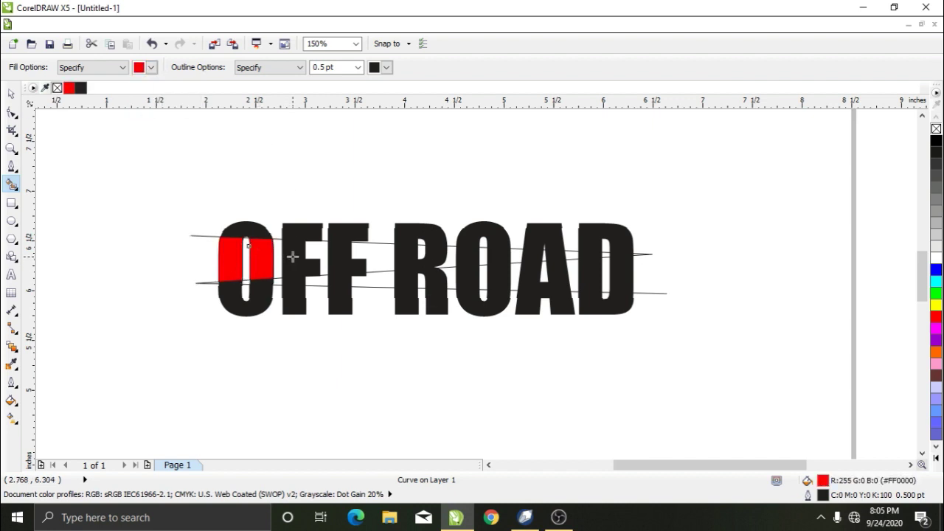
pyautogui.click(292, 257)
pyautogui.click(340, 257)
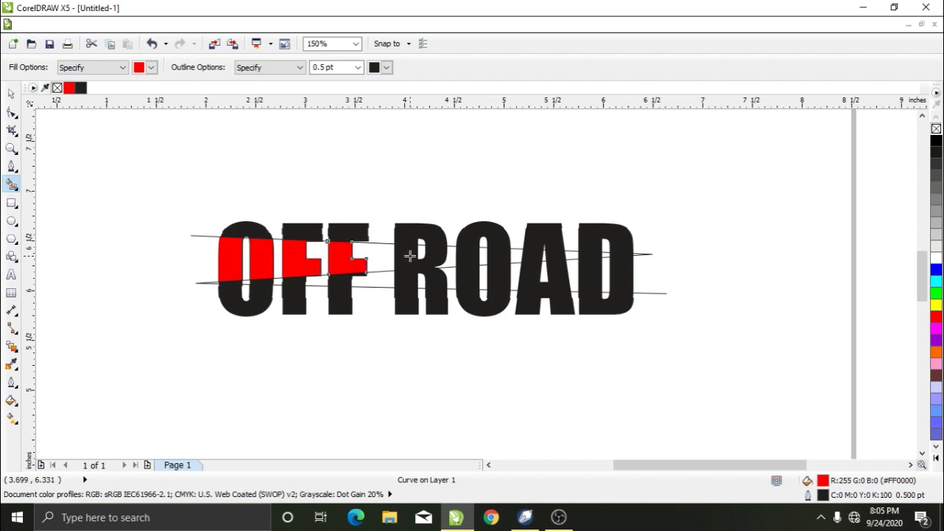
pyautogui.click(410, 257)
pyautogui.click(477, 258)
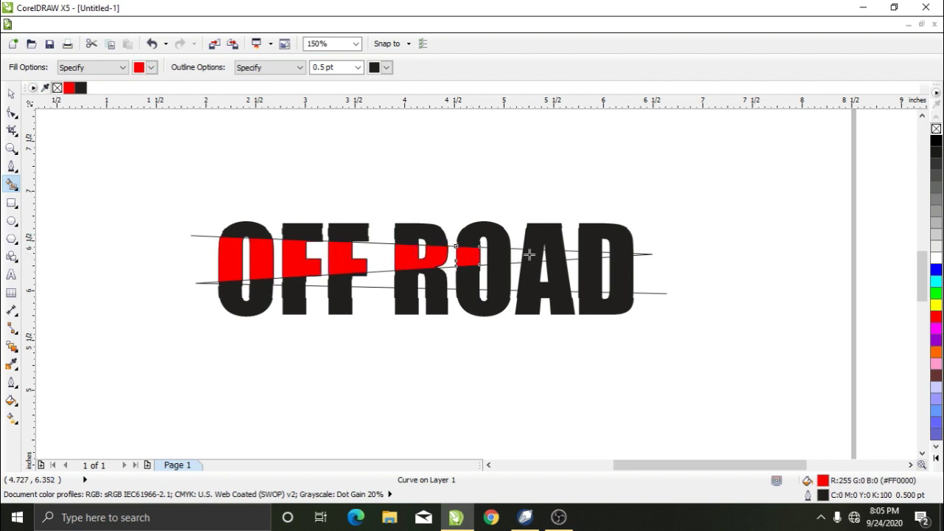
pyautogui.click(502, 256)
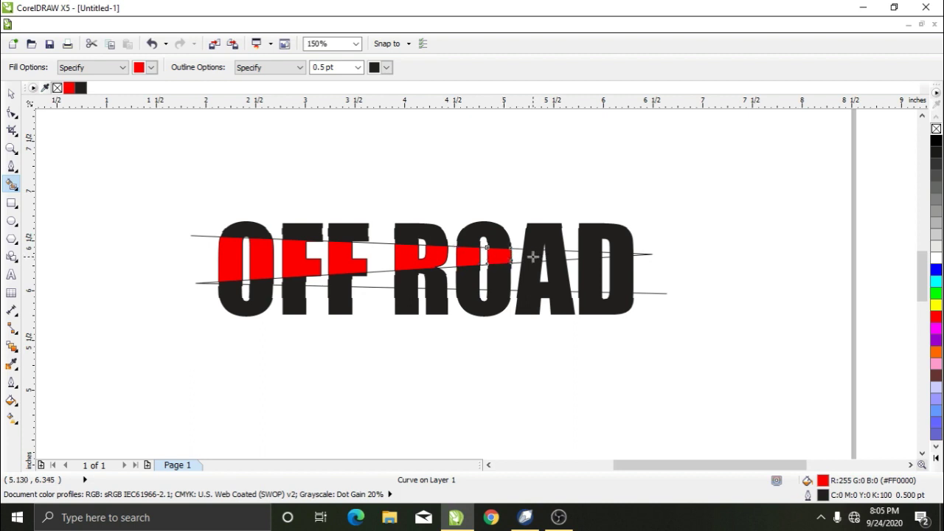
pyautogui.click(533, 256)
pyautogui.click(562, 256)
pyautogui.click(602, 256)
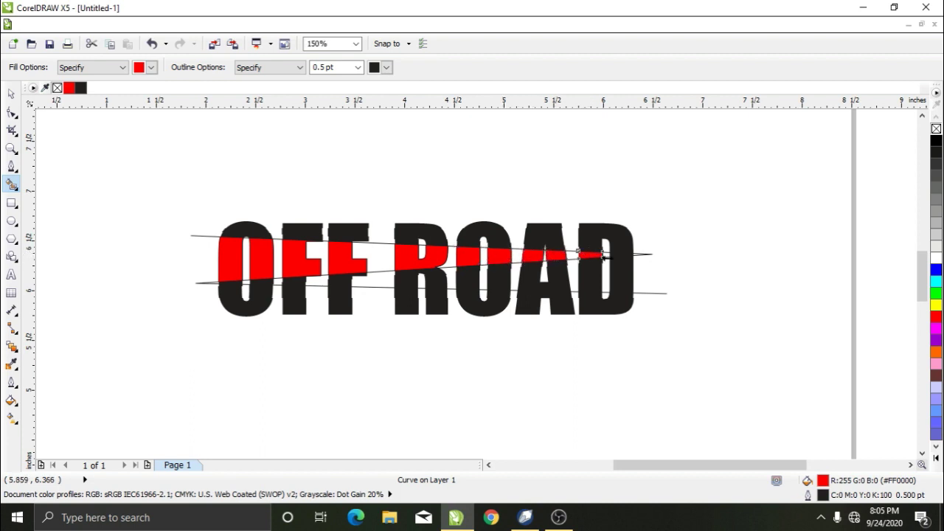
pyautogui.click(624, 254)
# - Smart Fill all letter areas between the zigzag's middle and lower segments with green (#33CC33)
pyautogui.click(152, 68)
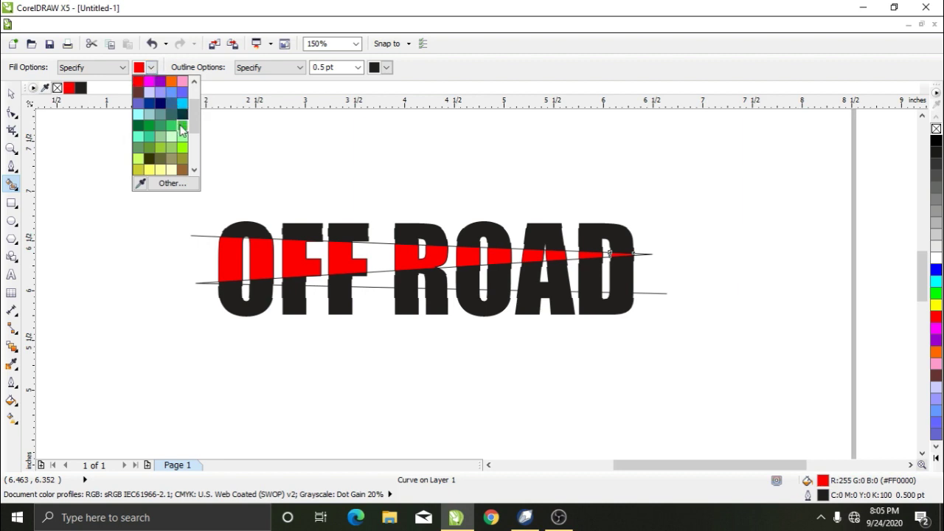
pyautogui.click(182, 131)
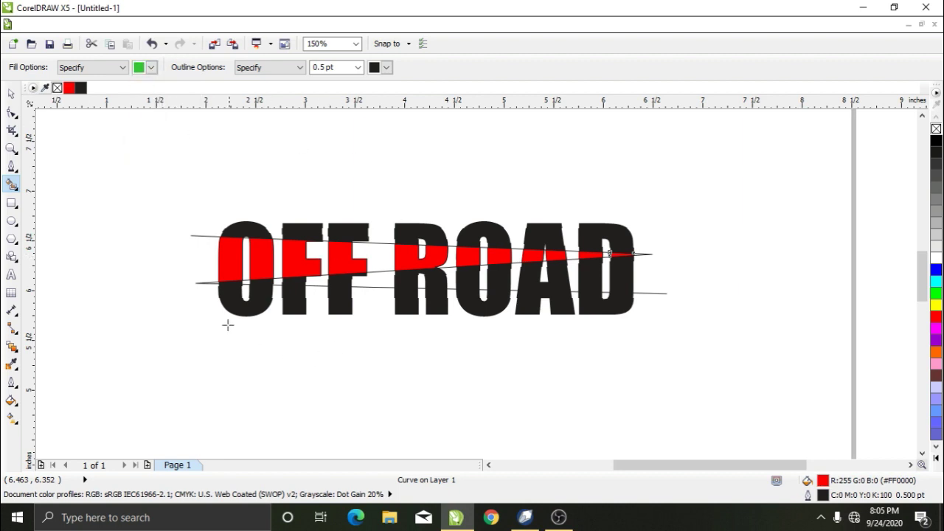
pyautogui.click(233, 281)
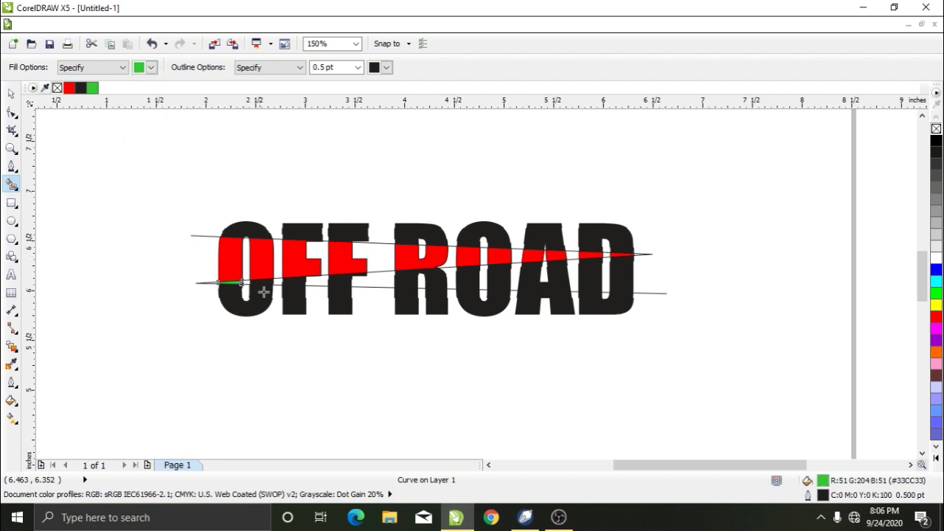
pyautogui.click(264, 282)
pyautogui.click(299, 281)
pyautogui.click(345, 282)
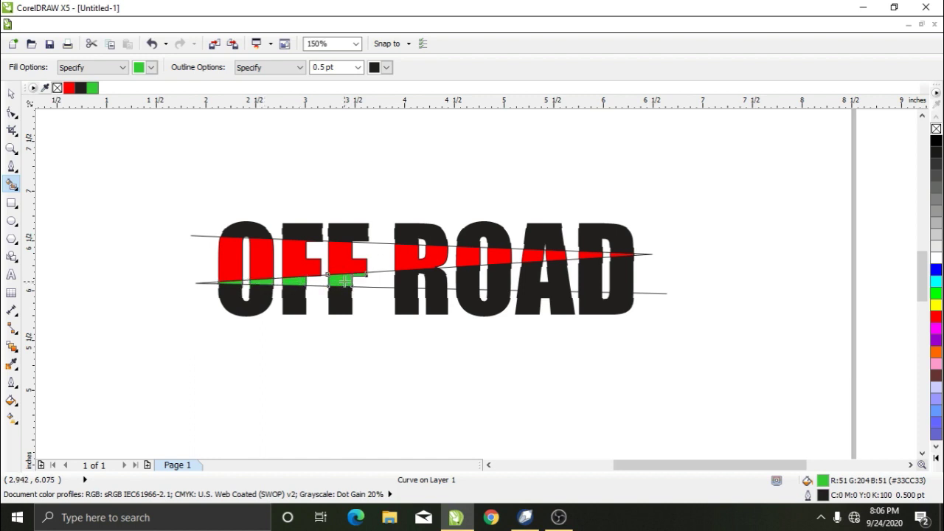
pyautogui.click(410, 275)
pyautogui.click(472, 280)
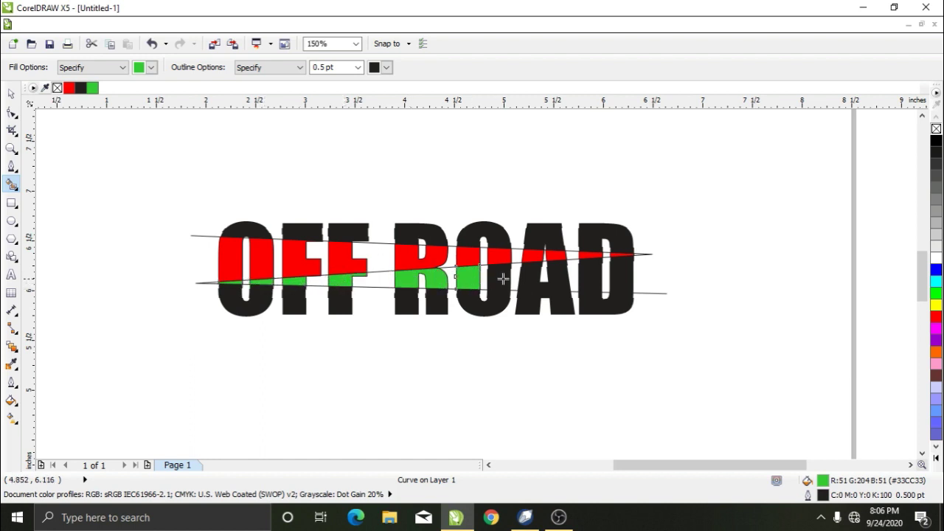
pyautogui.click(504, 280)
pyautogui.click(527, 277)
pyautogui.click(593, 272)
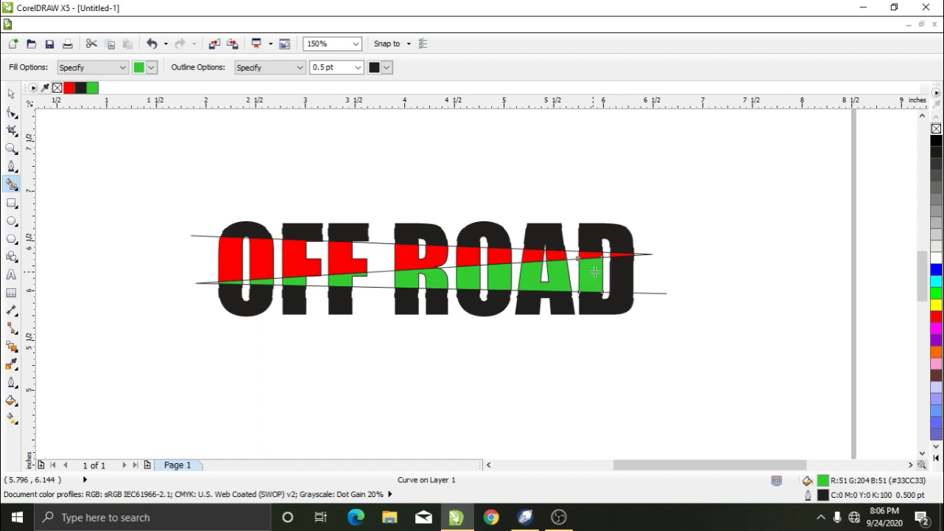
pyautogui.click(625, 272)
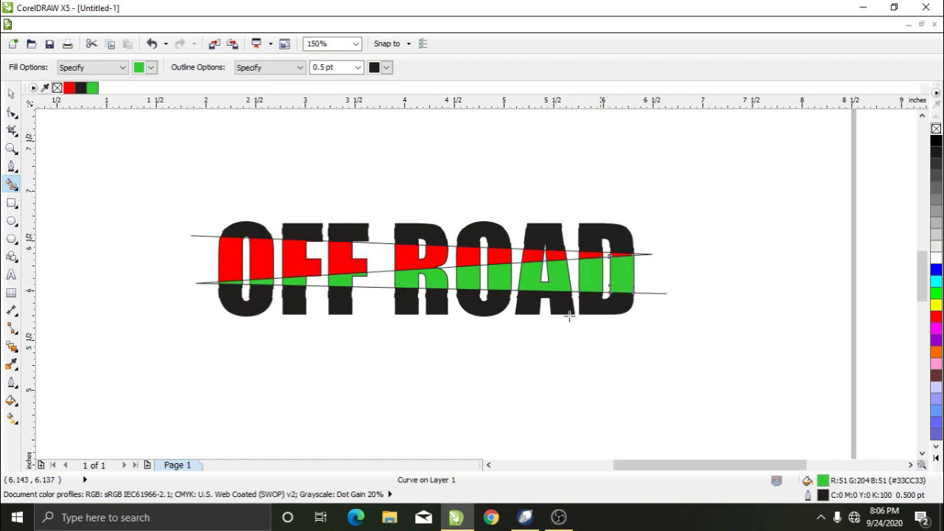
# - Smart Fill the bottom parts of all letters, below the zigzag's lowest segment, with golden yellow (#FFCC00)
pyautogui.click(151, 67)
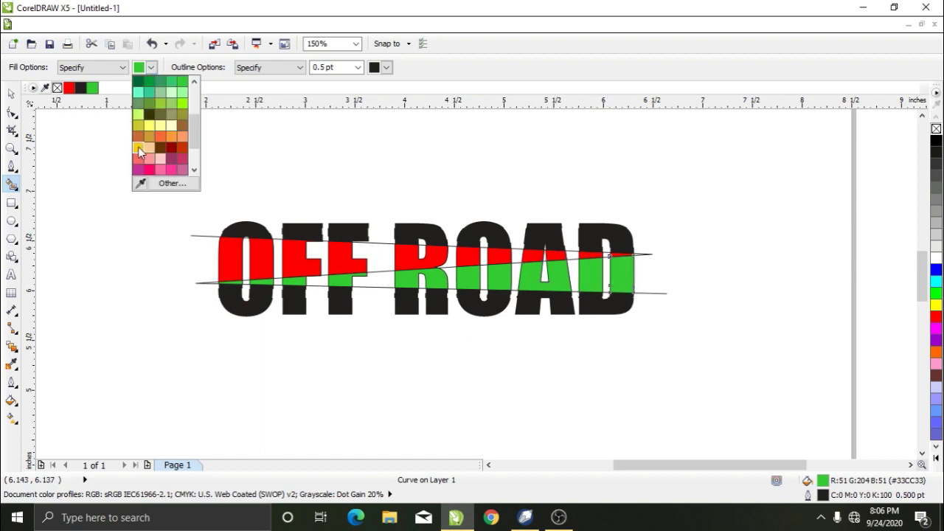
pyautogui.click(138, 147)
pyautogui.click(227, 298)
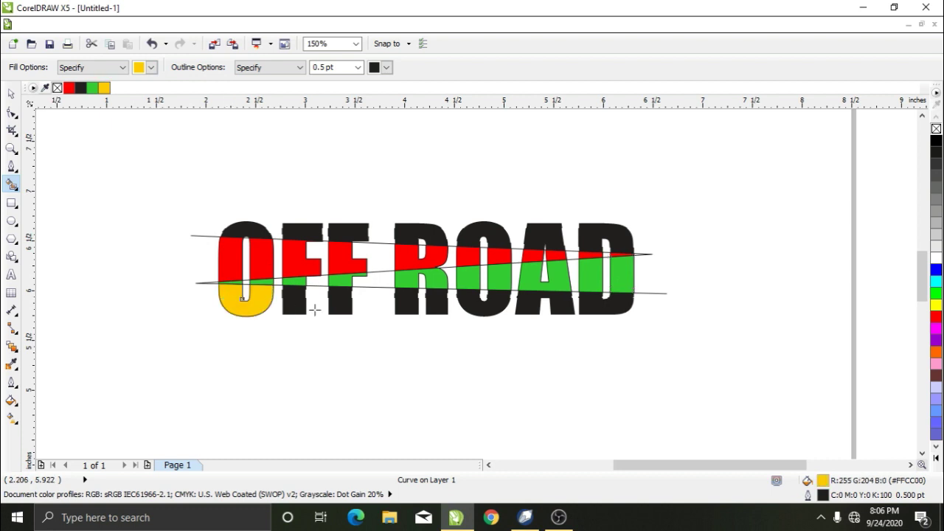
pyautogui.click(293, 303)
pyautogui.click(335, 302)
pyautogui.click(402, 304)
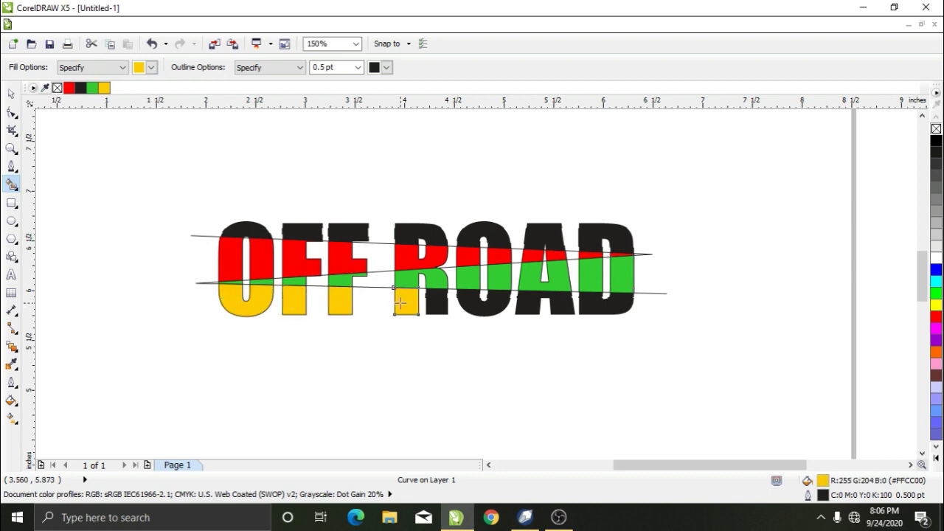
pyautogui.click(442, 304)
pyautogui.click(476, 301)
pyautogui.click(523, 308)
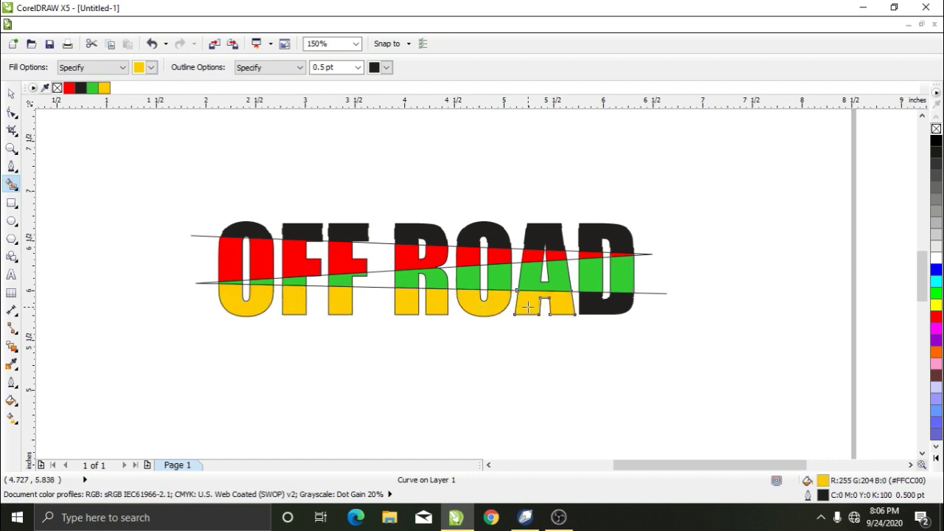
pyautogui.click(588, 307)
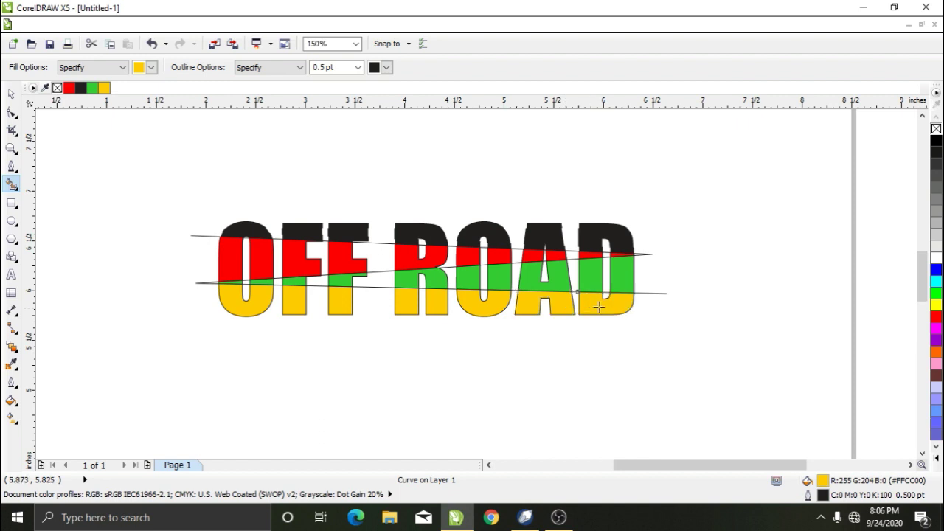
# - Smart Fill the top parts of all letters, above the zigzag's upper segment, with purple (#9900FF)
pyautogui.click(152, 67)
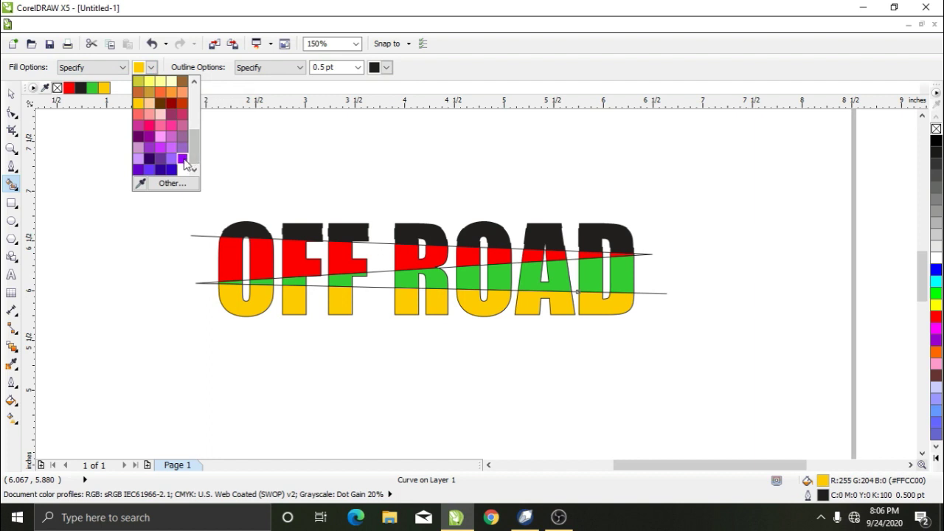
pyautogui.click(182, 158)
pyautogui.click(255, 226)
pyautogui.click(299, 229)
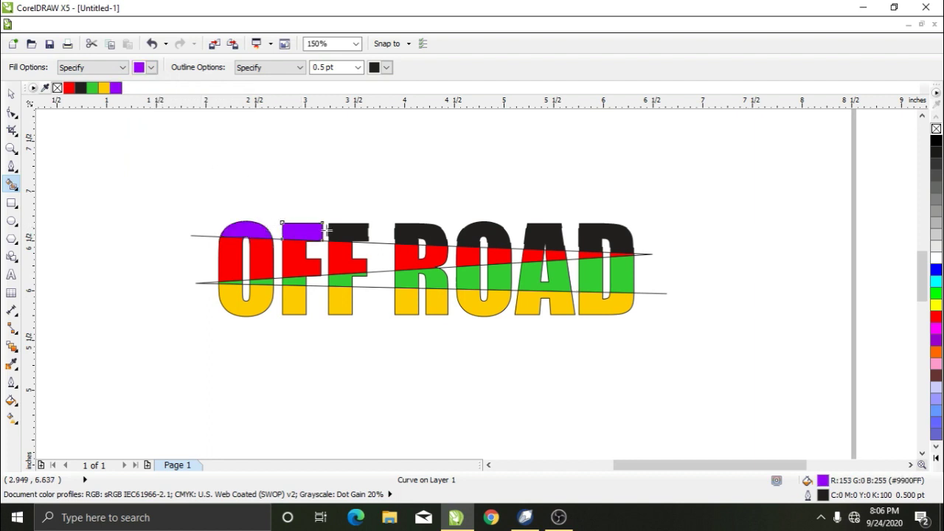
pyautogui.click(352, 232)
pyautogui.click(421, 232)
pyautogui.click(495, 234)
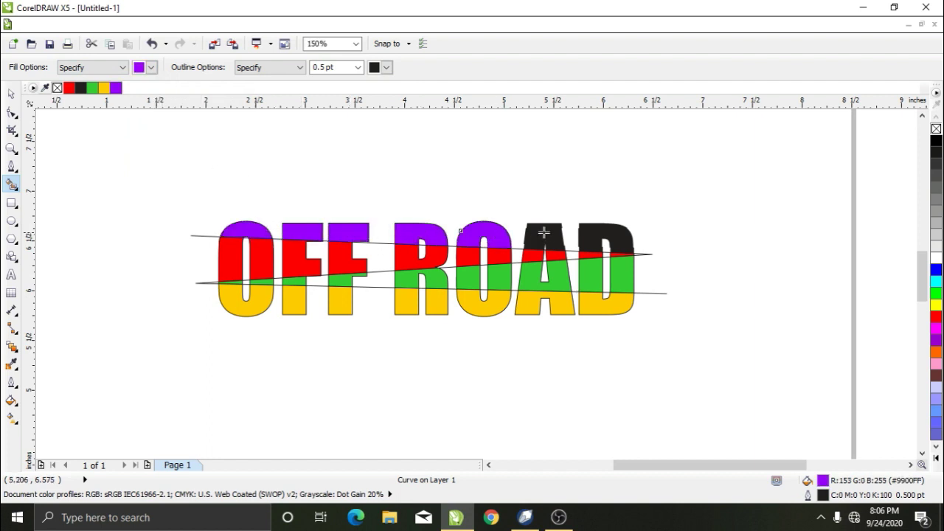
pyautogui.click(543, 232)
pyautogui.click(588, 233)
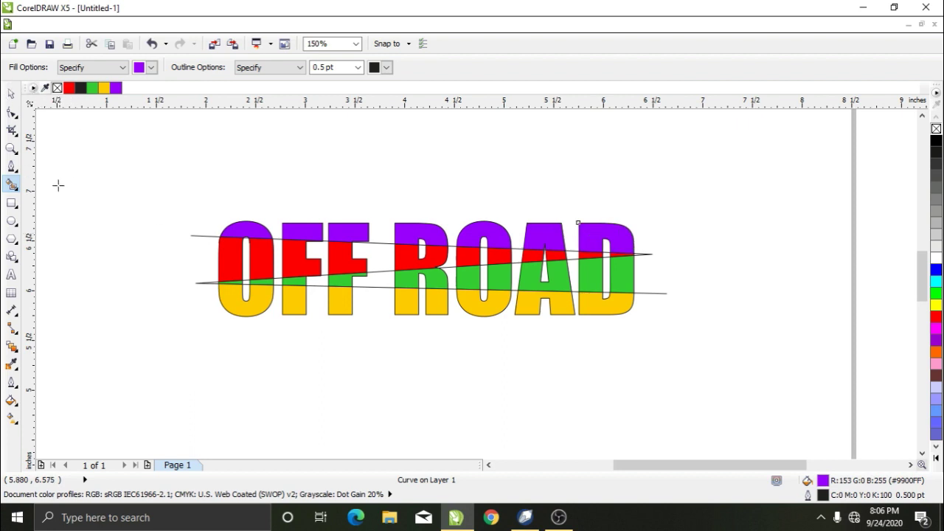
# - Select all purple top pieces of the letters with the Pick tool and group them
pyautogui.scroll(1, 443, 305)
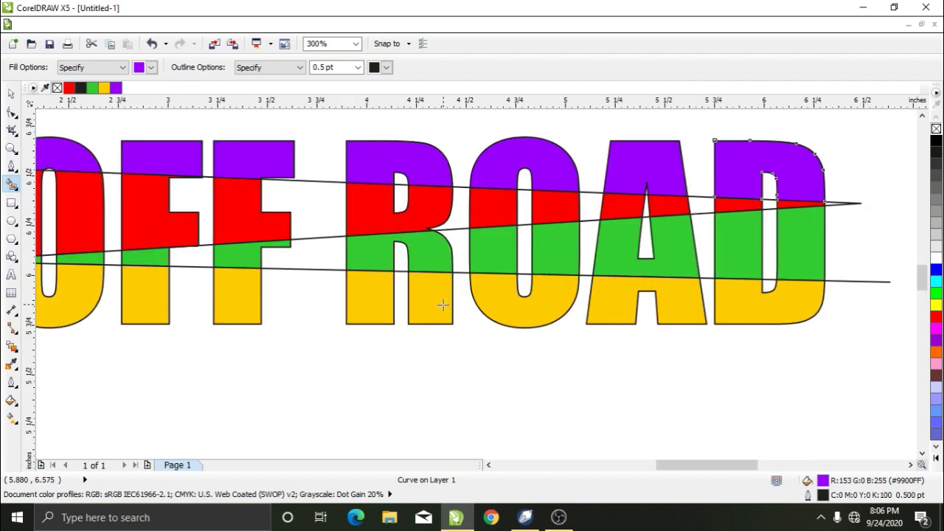
pyautogui.click(489, 465)
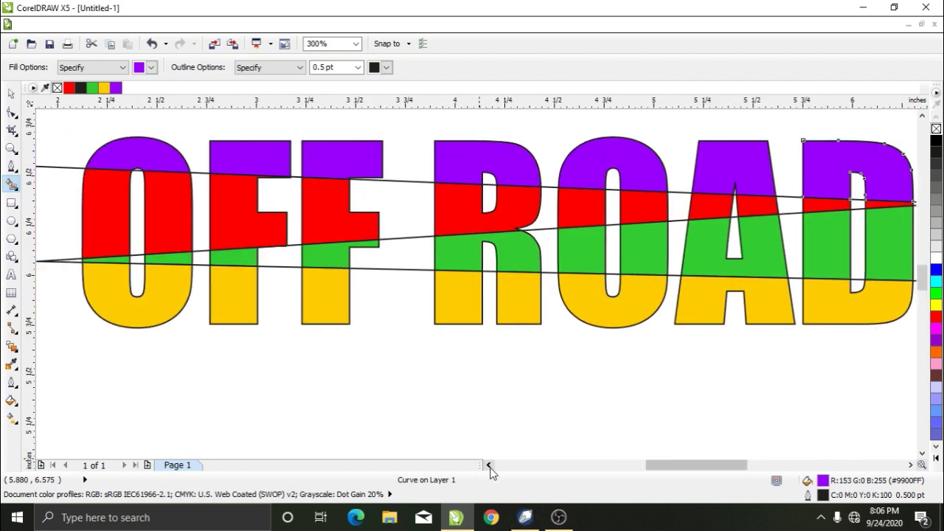
pyautogui.scroll(-1, 533, 337)
pyautogui.scroll(1, 535, 316)
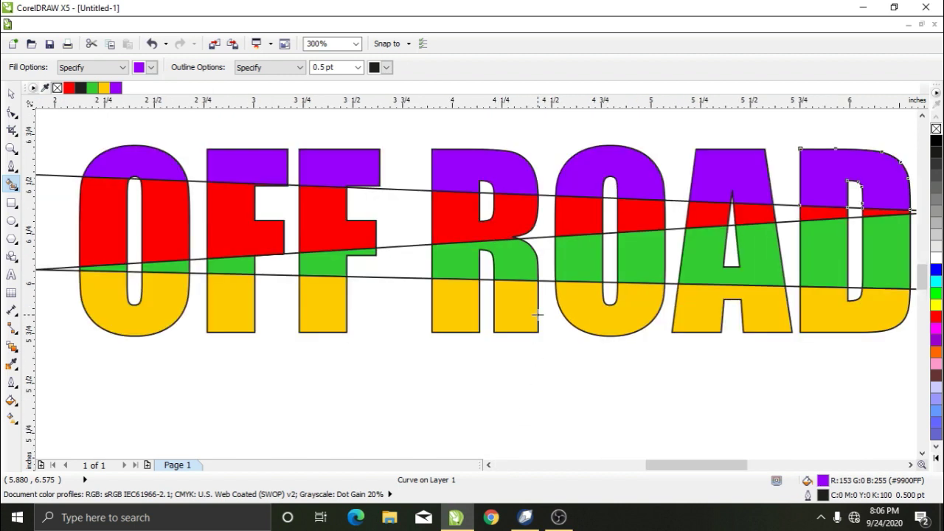
pyautogui.scroll(-1, 523, 320)
pyautogui.click(12, 96)
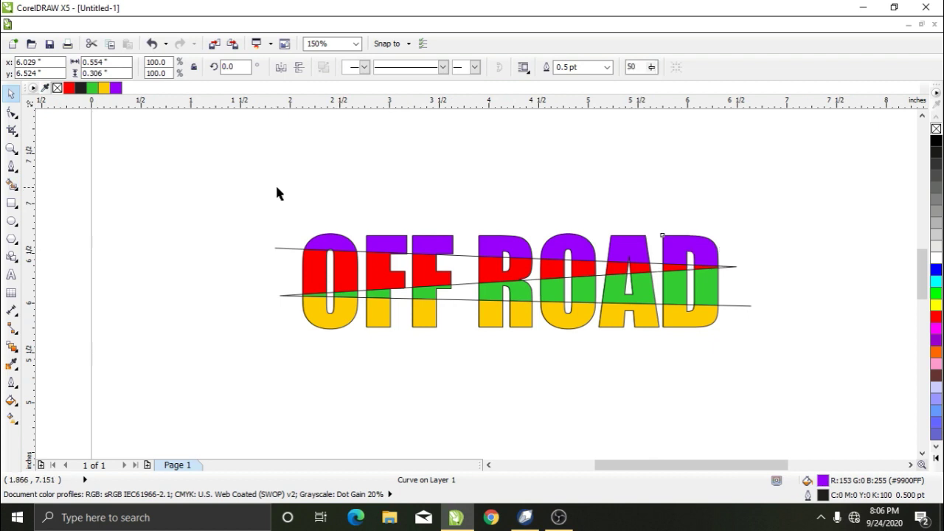
pyautogui.moveTo(276, 188); pyautogui.dragTo(753, 267)
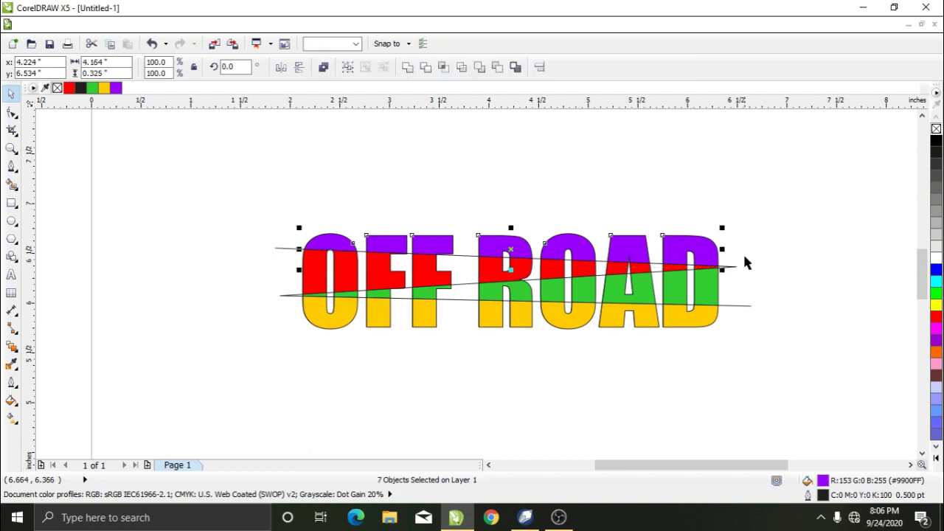
pyautogui.click(352, 171)
# - Group all red letter pieces together, and group all green letter pieces as a separate band
pyautogui.moveTo(293, 244); pyautogui.dragTo(729, 303)
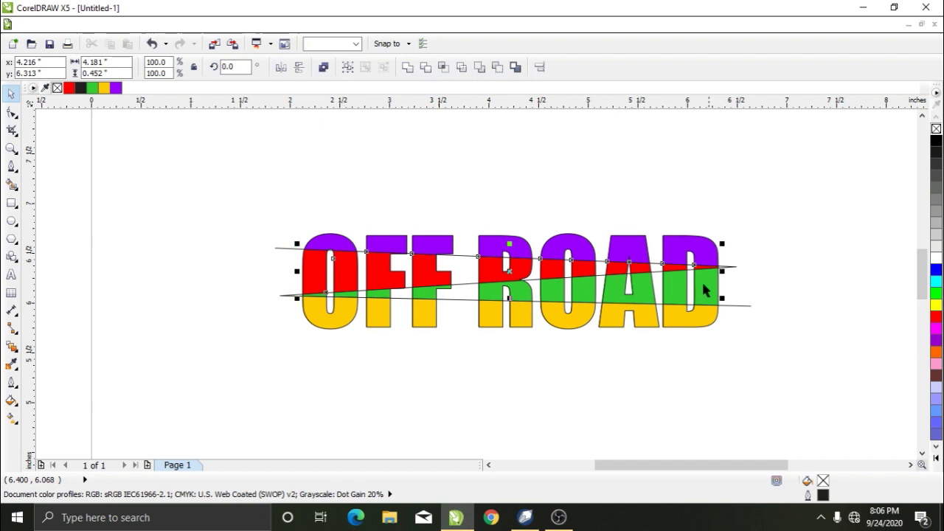
pyautogui.click(352, 71)
pyautogui.click(379, 150)
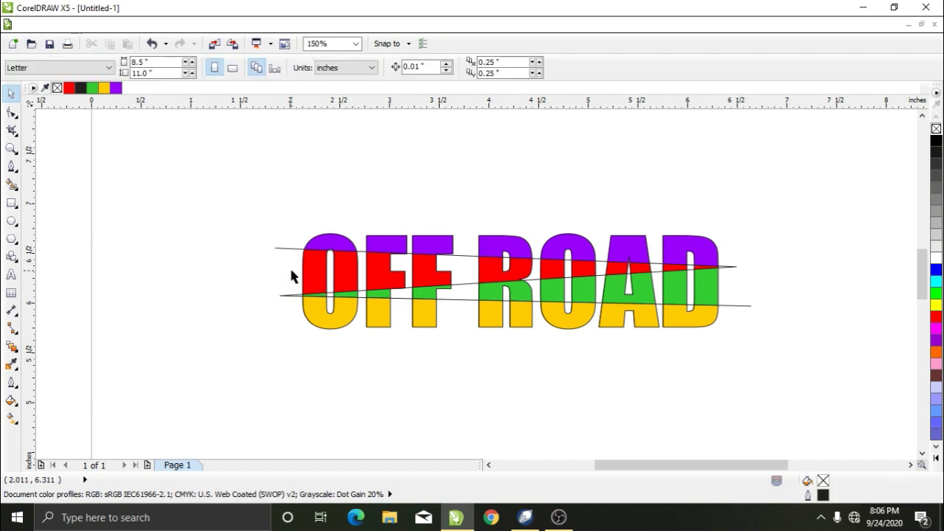
pyautogui.moveTo(292, 270); pyautogui.dragTo(736, 307)
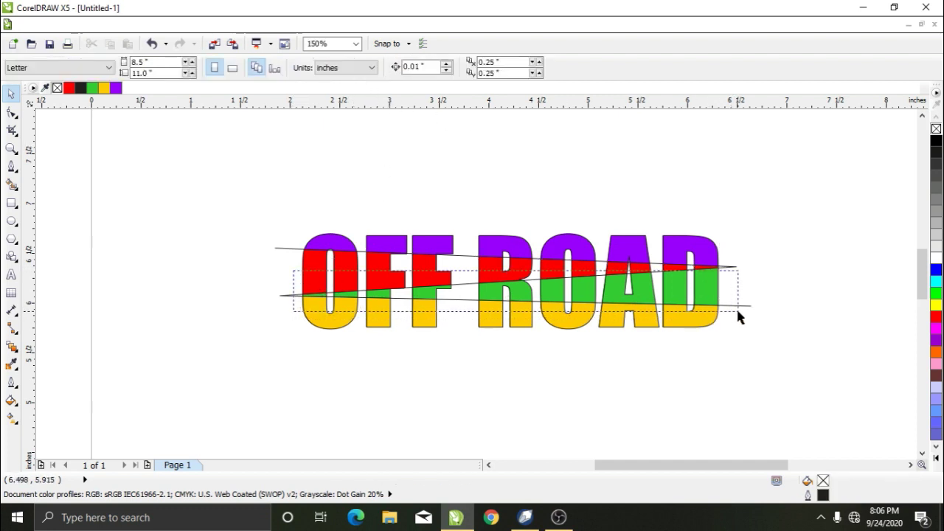
pyautogui.moveTo(293, 262); pyautogui.dragTo(740, 313)
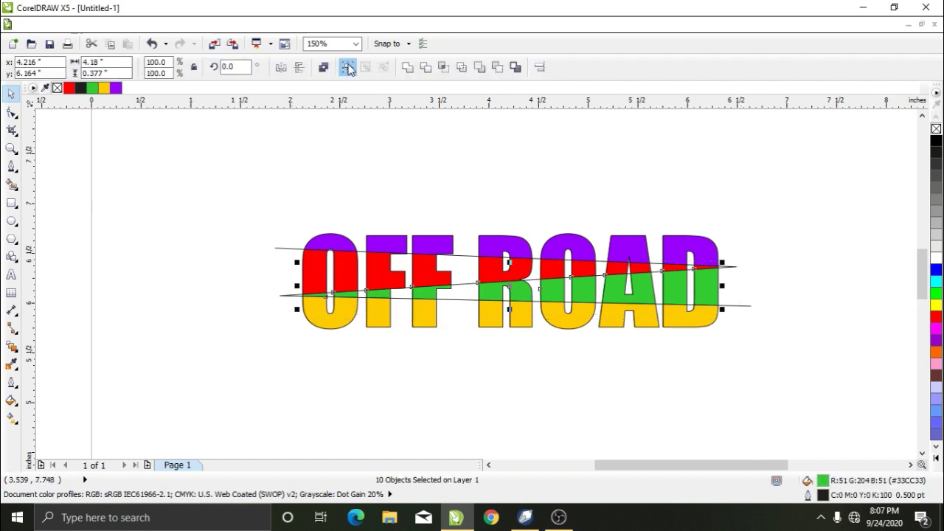
pyautogui.hotkey('ctrl', 'g')
pyautogui.click(391, 132)
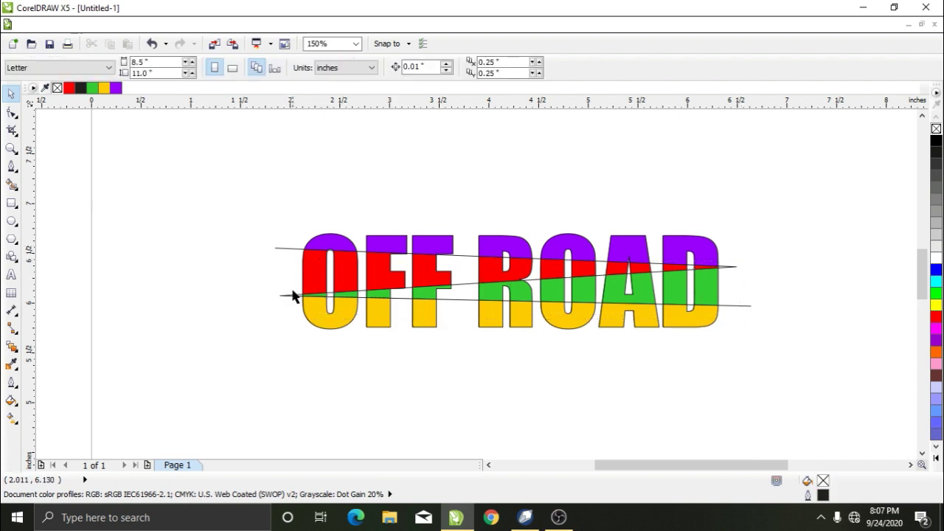
# - Group all golden yellow bottom pieces of the letters and delete the zigzag dividing line
pyautogui.moveTo(758, 289); pyautogui.dragTo(199, 351)
pyautogui.click(350, 70)
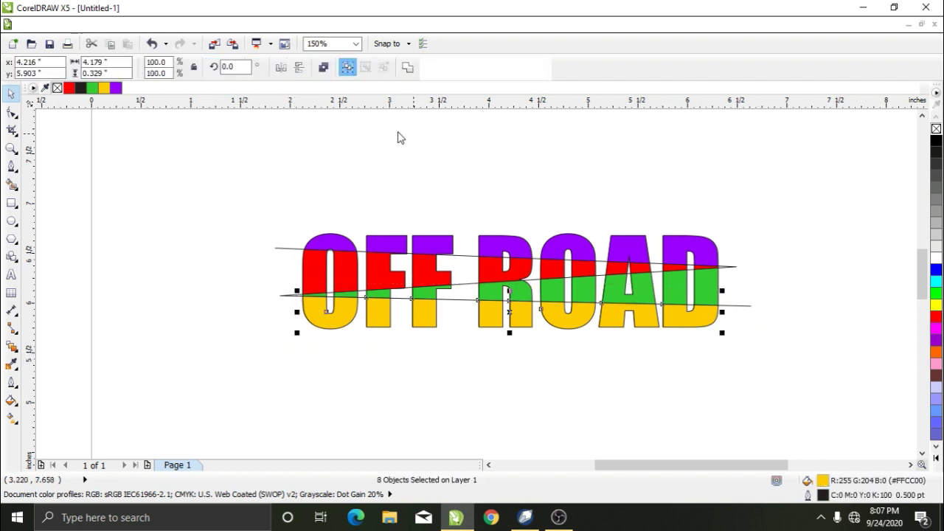
pyautogui.click(396, 137)
pyautogui.click(292, 252)
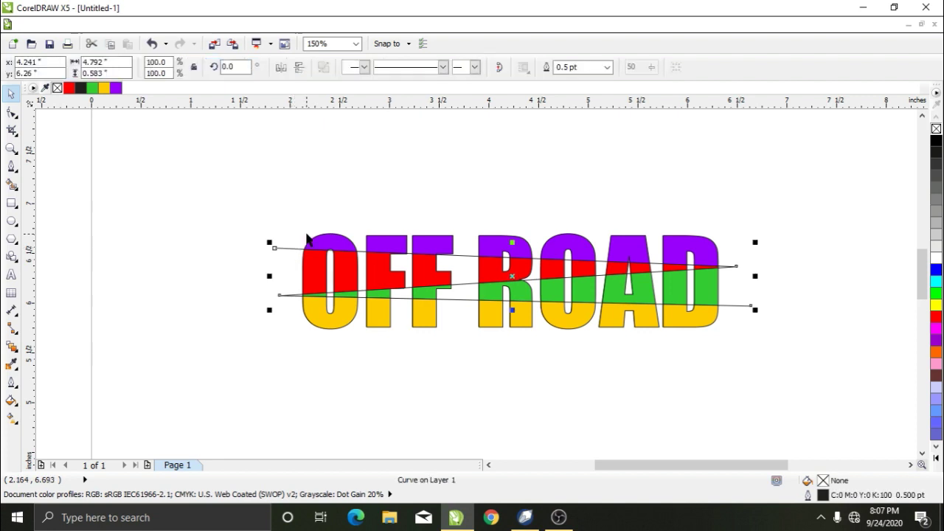
pyautogui.press('Delete')
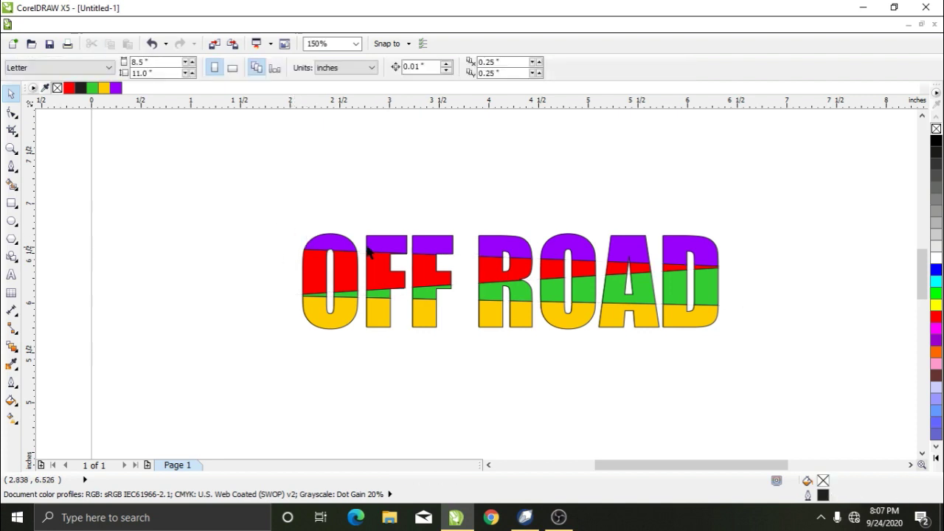
# - Nudge the purple band group up 0.02 in and right 0.02 in
pyautogui.click(336, 240)
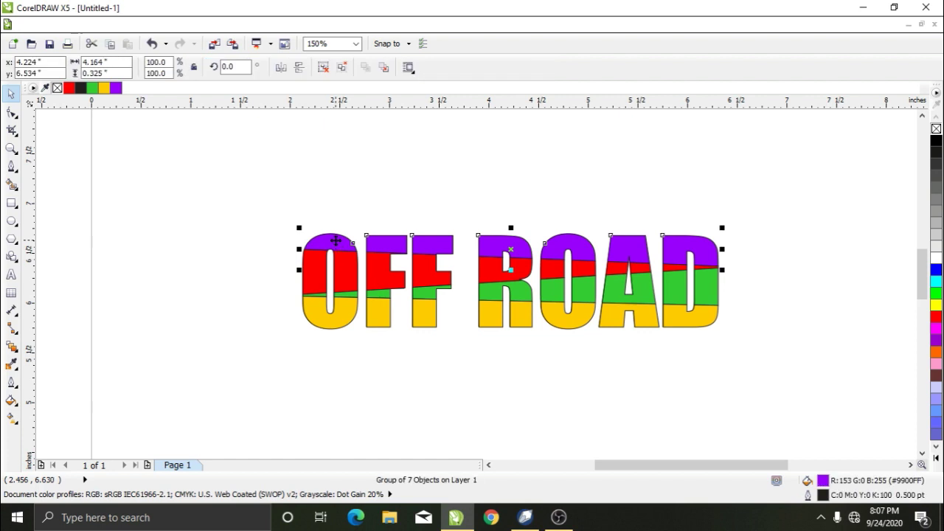
pyautogui.press('Up')
pyautogui.press('Up')
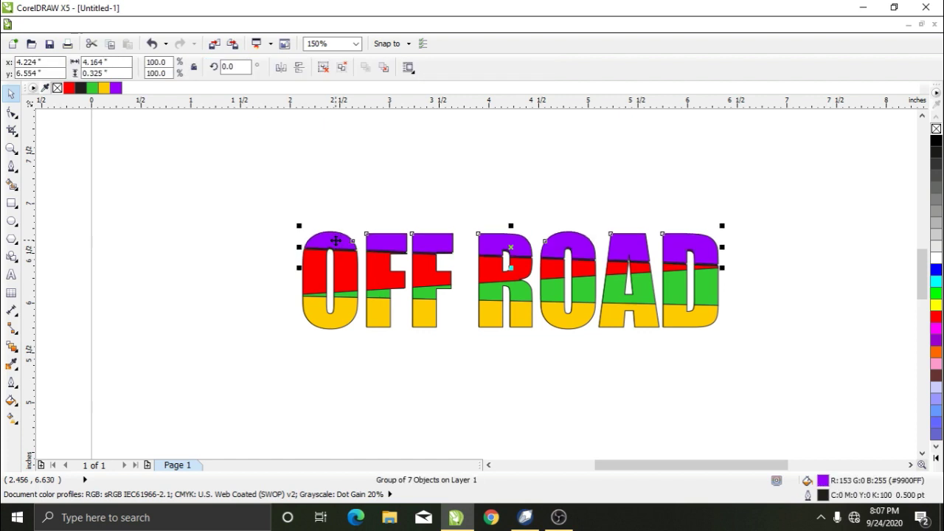
pyautogui.press('Right')
pyautogui.press('Right')
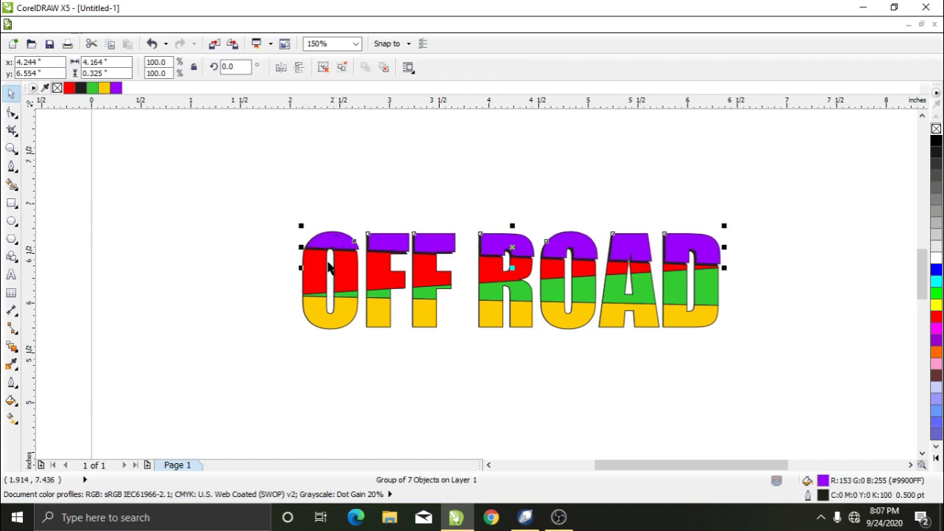
# - Nudge the red band group left 0.03 in
pyautogui.click(322, 258)
pyautogui.press('Left')
pyautogui.press('Left')
pyautogui.press('Left')
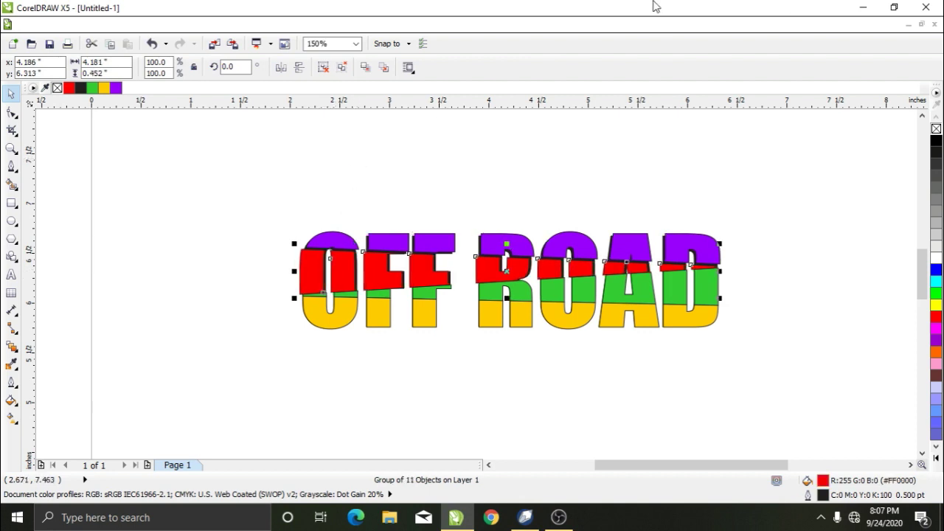
# - Nudge the green band group right 0.03 in and down 0.02 in
pyautogui.click(547, 292)
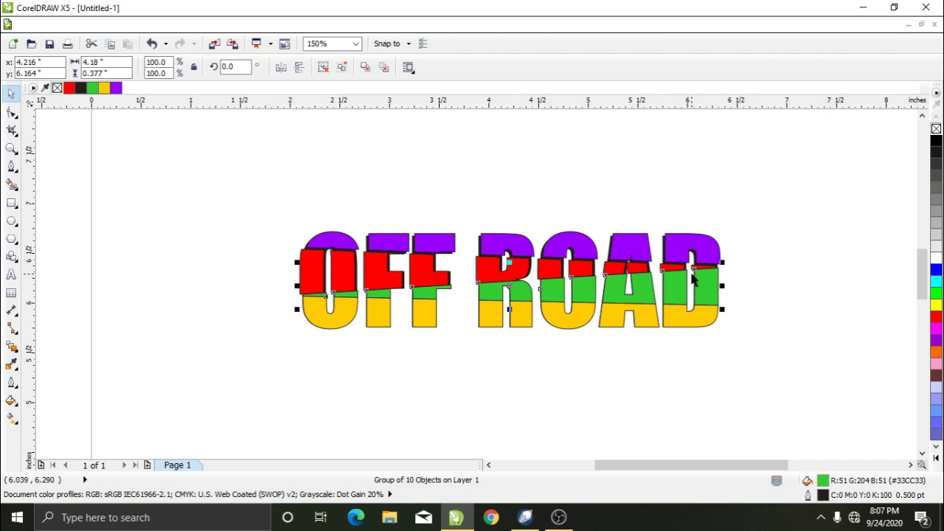
pyautogui.press('Right')
pyautogui.press('Right')
pyautogui.press('Right')
pyautogui.press('Down')
pyautogui.press('Down')
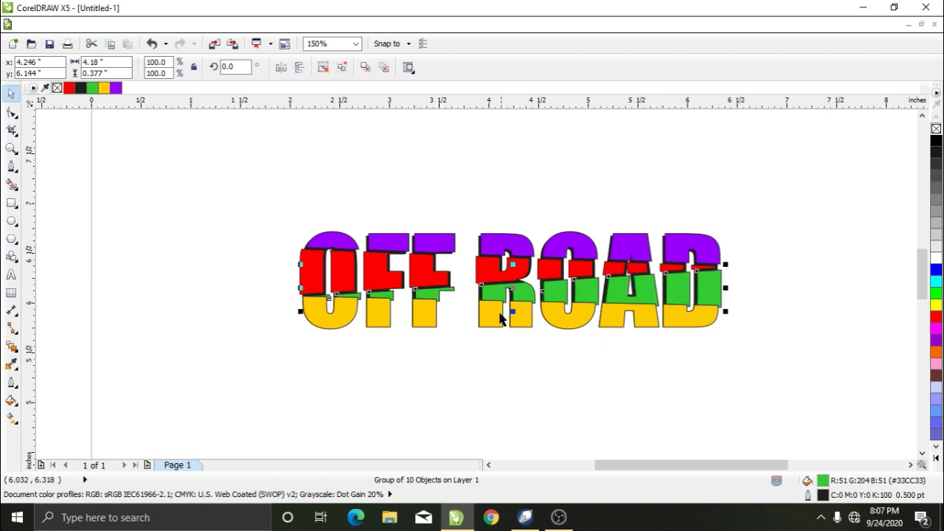
# - Nudge the golden yellow band group down 0.05 in and left 0.02 in
pyautogui.click(483, 316)
pyautogui.press('Down')
pyautogui.press('Down')
pyautogui.press('Down')
pyautogui.press('Down')
pyautogui.press('Down')
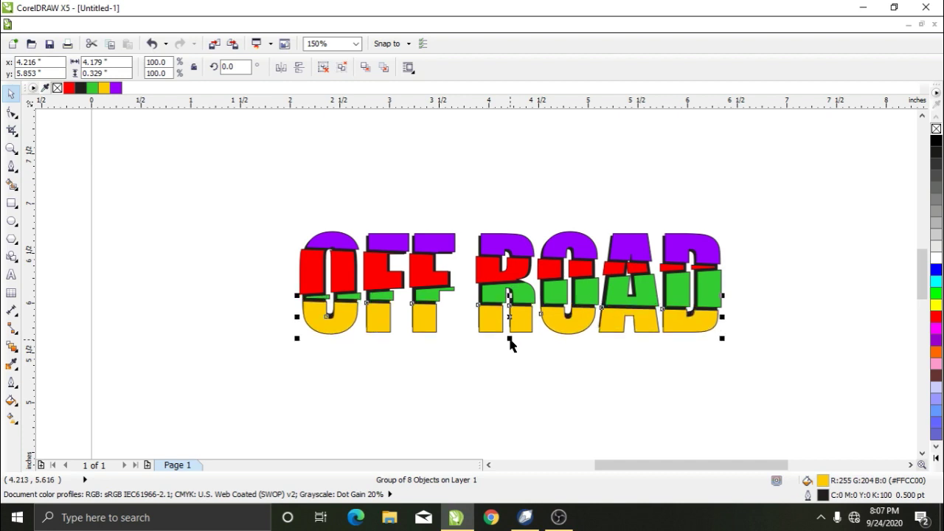
pyautogui.press('Left')
pyautogui.press('Left')
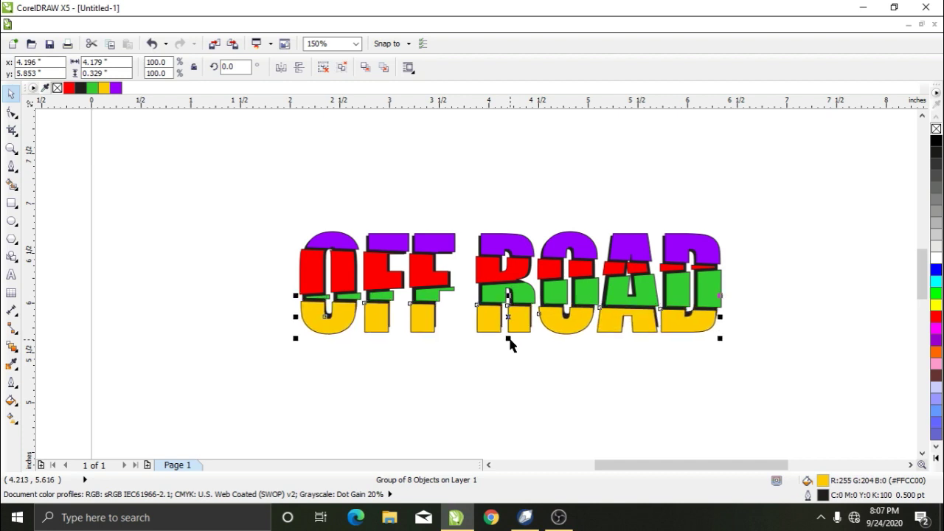
# - Try moving the original black OFF ROAD text out from behind the coloured bands, and undo both moves
pyautogui.click(12, 148)
pyautogui.moveTo(290, 216); pyautogui.dragTo(741, 356)
pyautogui.click(11, 93)
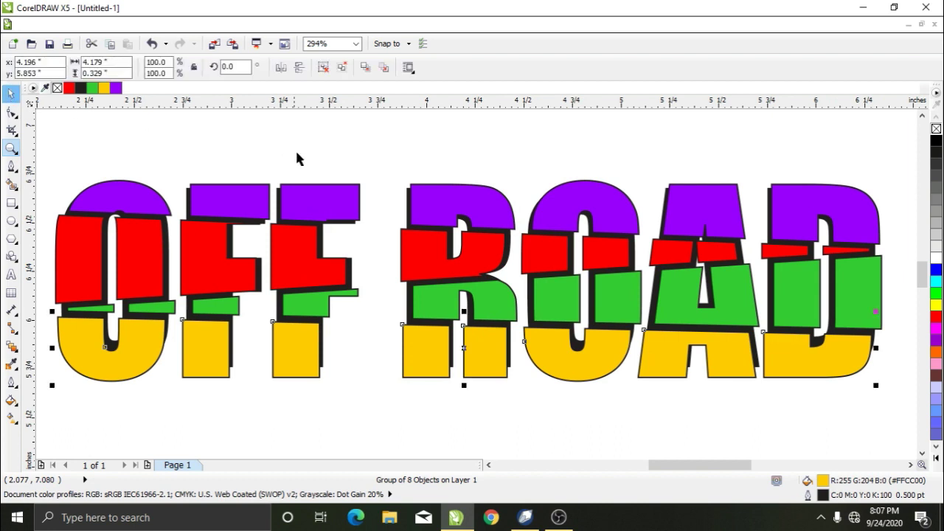
pyautogui.click(306, 143)
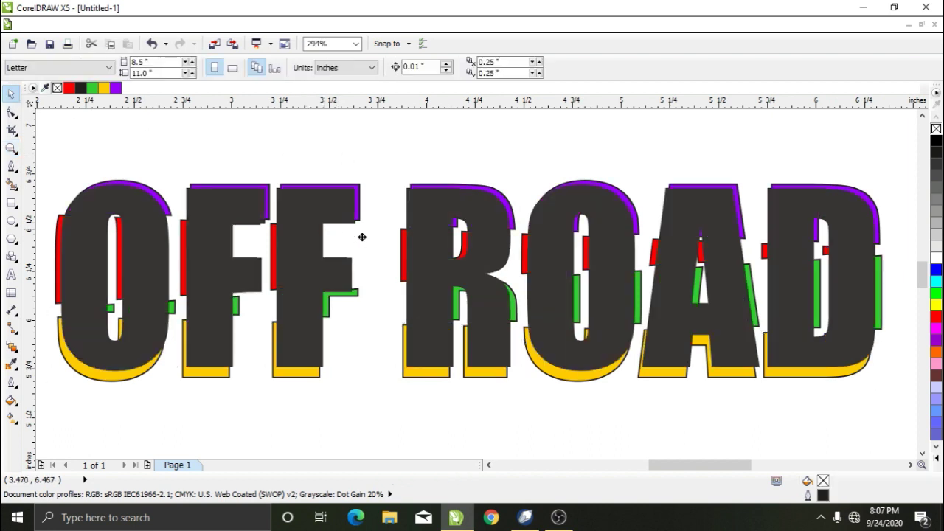
pyautogui.moveTo(363, 237); pyautogui.dragTo(385, 270)
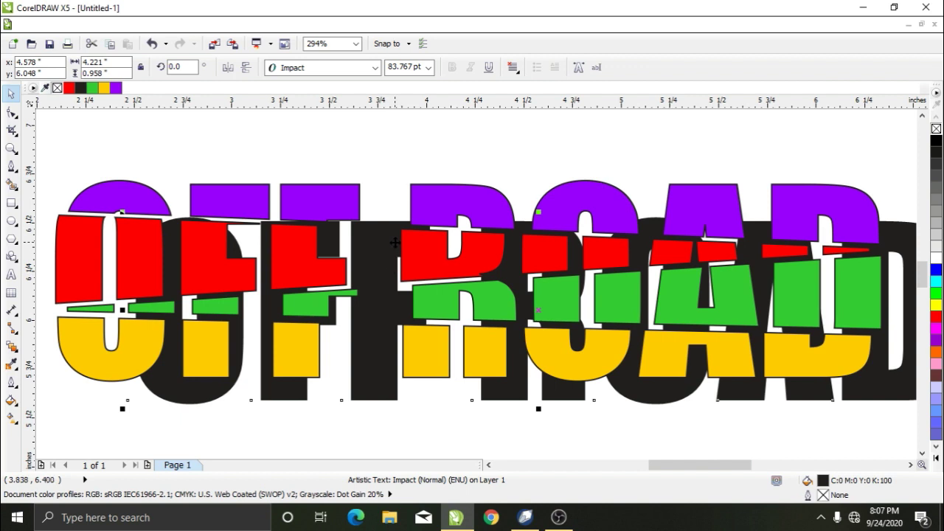
pyautogui.moveTo(369, 269); pyautogui.dragTo(360, 391)
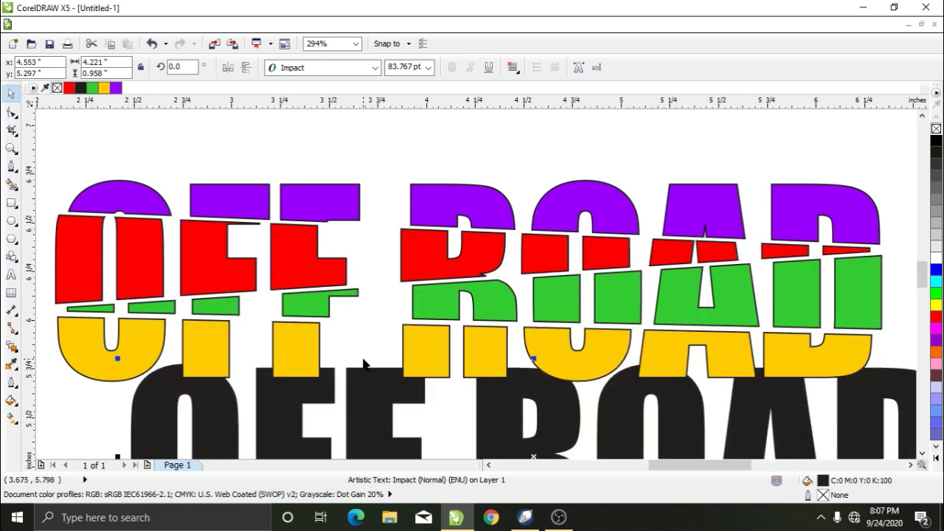
pyautogui.hotkey('ctrl', 'z')
pyautogui.hotkey('ctrl', 'z')
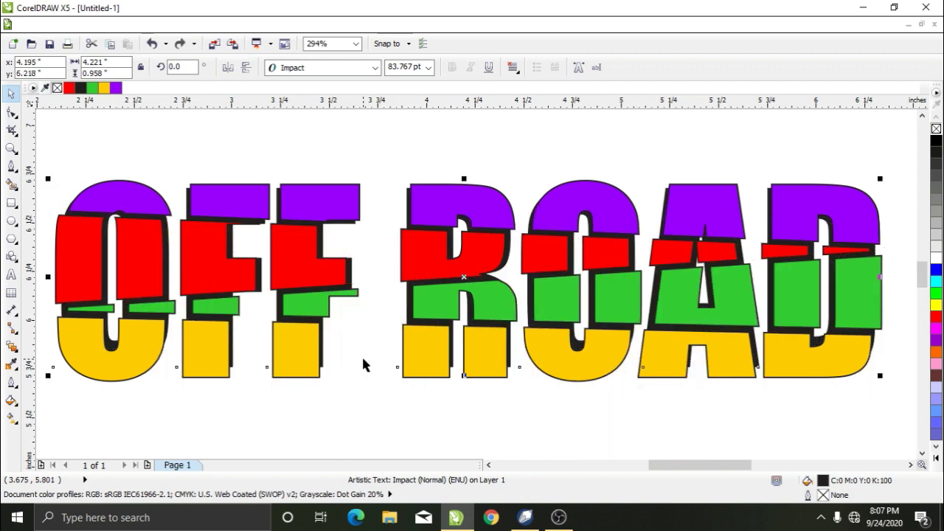
# - Switch to the CorelDRAW 12 window containing the plain black OFF ROAD text
pyautogui.scroll(-2, 467, 302)
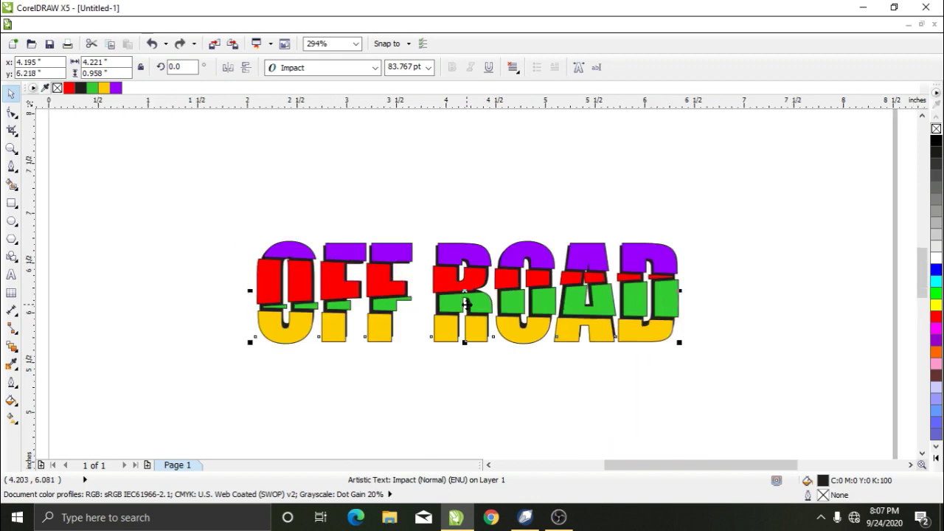
pyautogui.scroll(2, 456, 304)
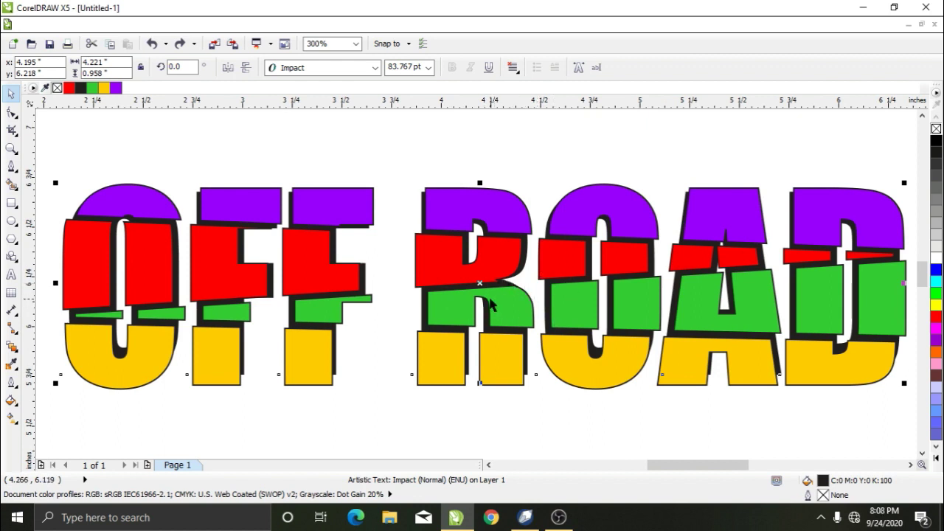
pyautogui.scroll(-2, 493, 324)
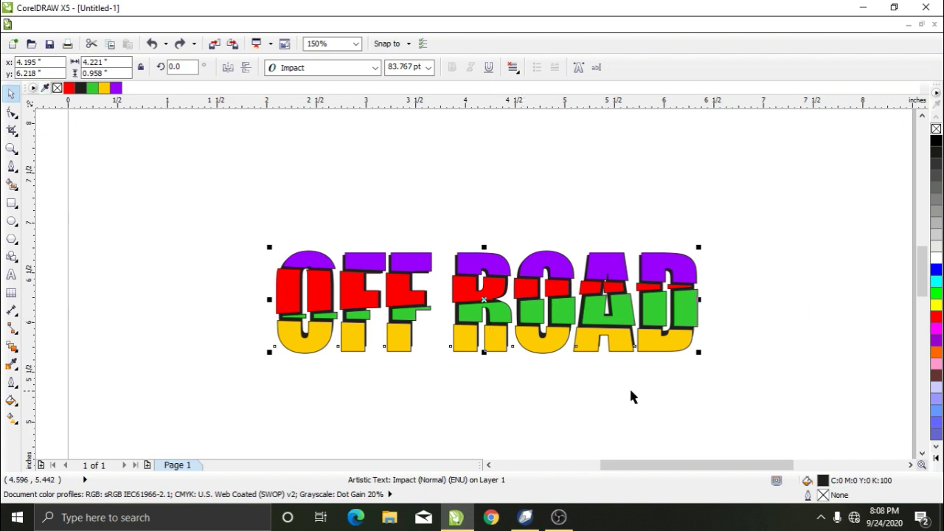
pyautogui.moveTo(526, 519)
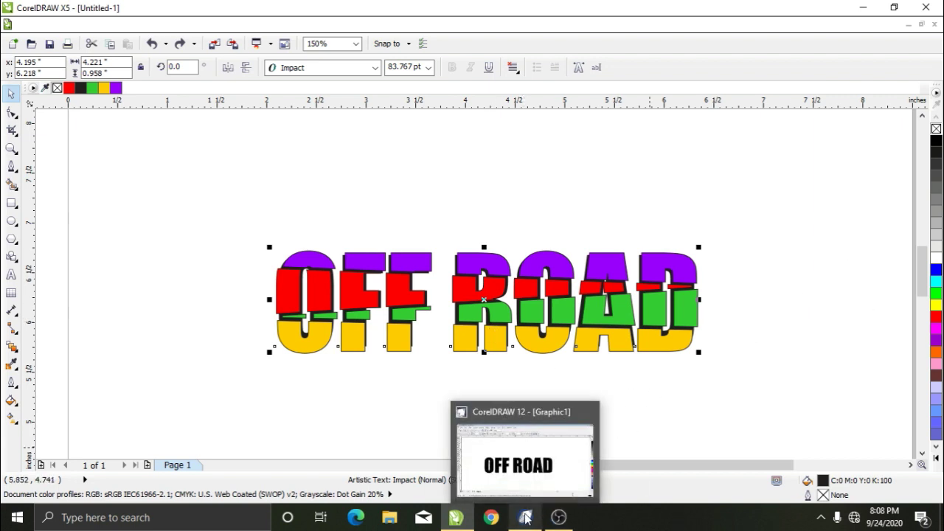
pyautogui.click(526, 518)
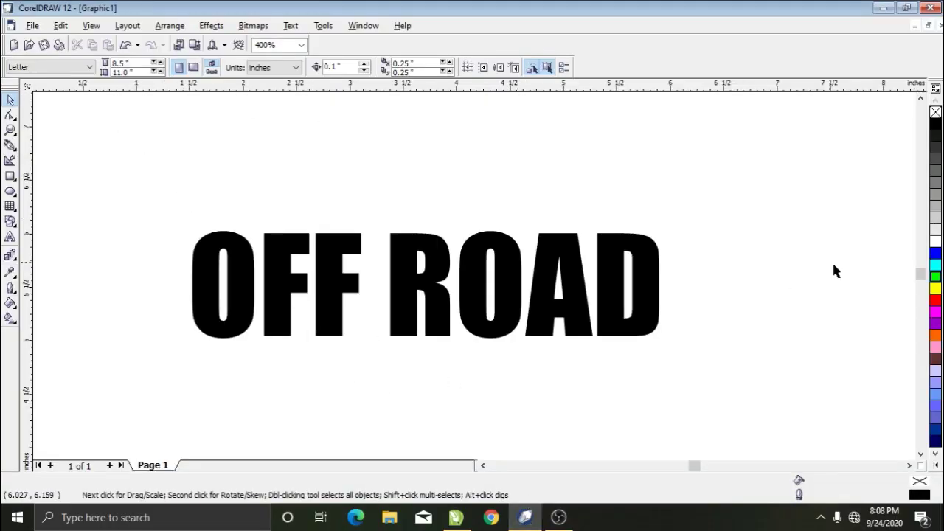
# - Move the OFF ROAD text slightly up and right, and draw a triangle about 4.65 by 0.38 in across its upper half, pointing right
pyautogui.moveTo(513, 282); pyautogui.dragTo(537, 264)
pyautogui.moveTo(419, 184); pyautogui.dragTo(422, 184)
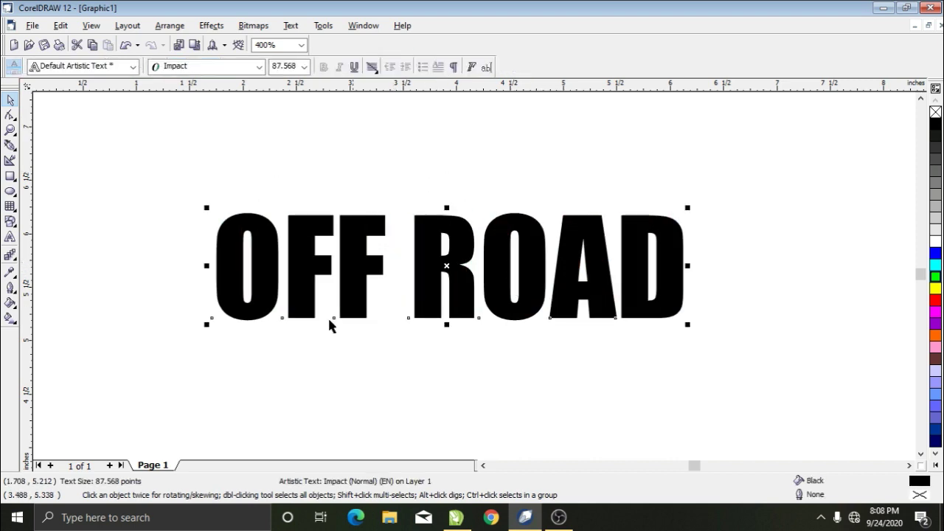
pyautogui.click(14, 151)
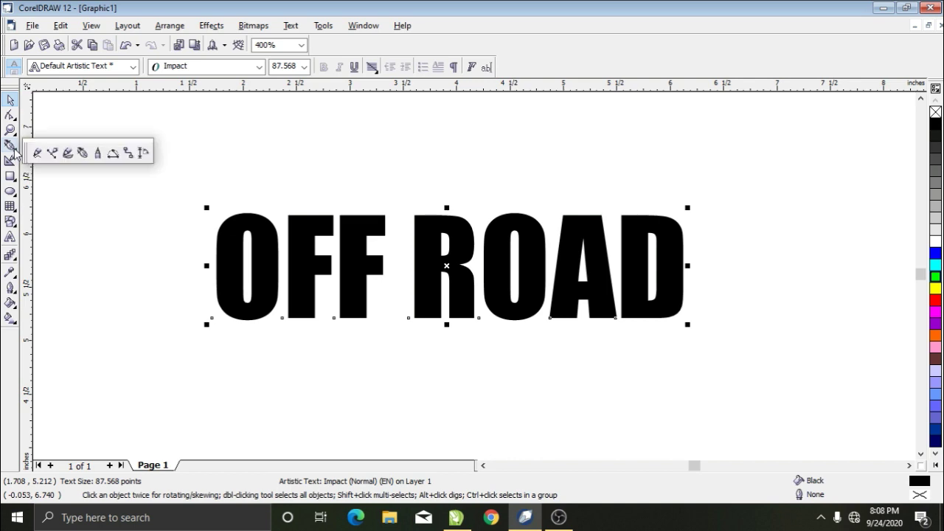
pyautogui.click(82, 153)
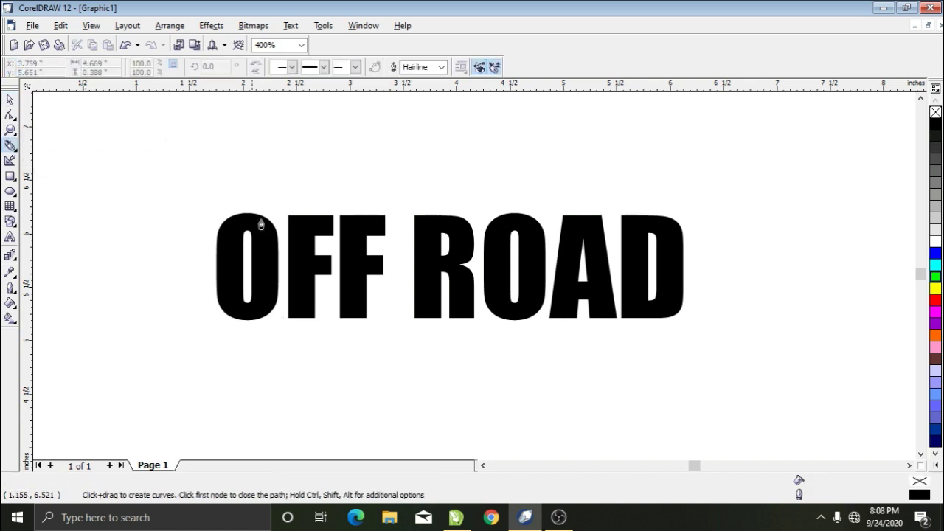
pyautogui.click(209, 228)
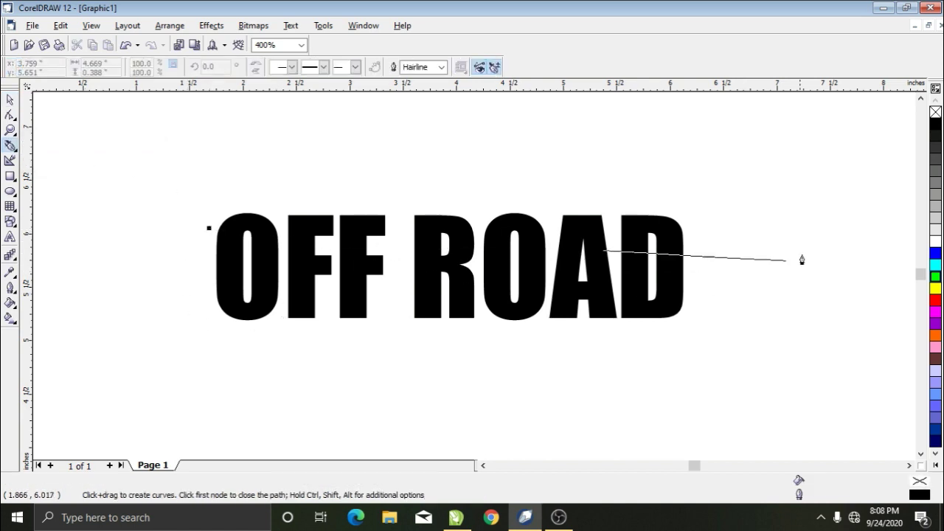
pyautogui.click(704, 250)
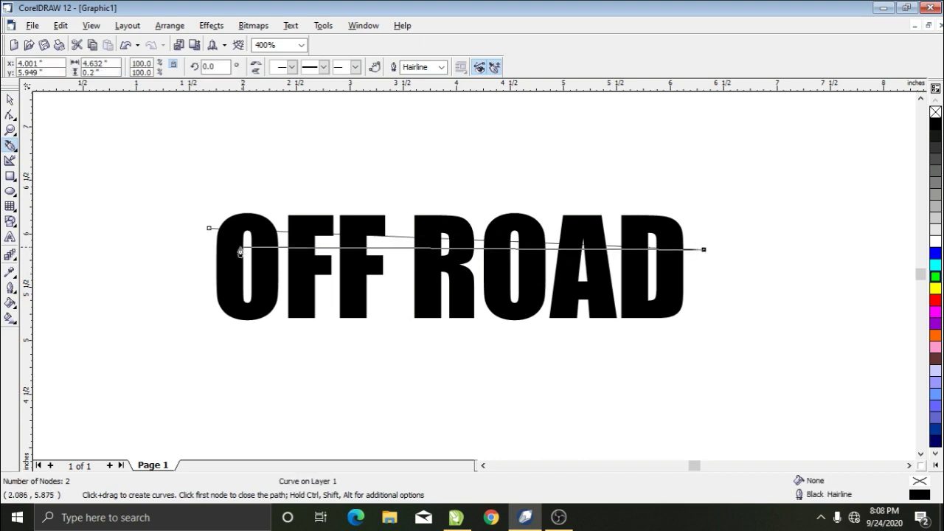
pyautogui.click(207, 269)
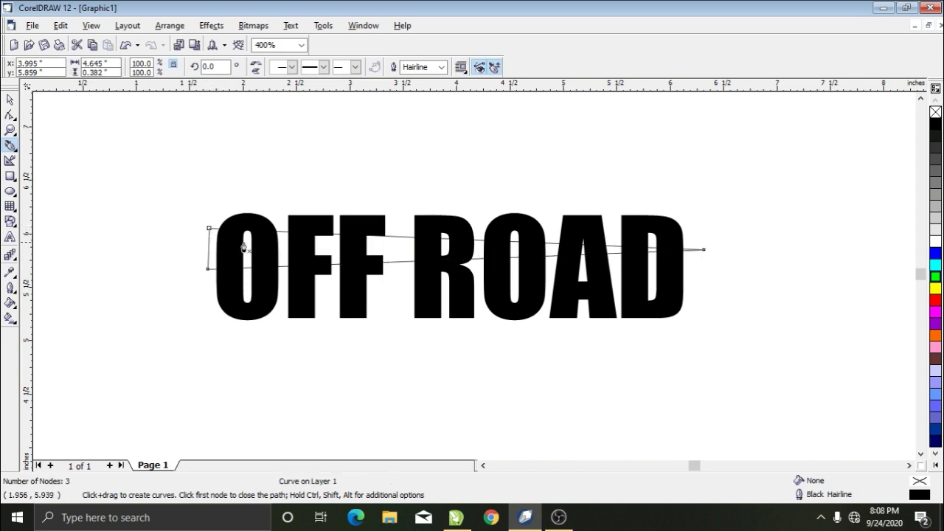
# - Duplicate the triangle turned 180° so it points left, and place the copy about 0.4 in below the original across the lower letters
pyautogui.click(9, 99)
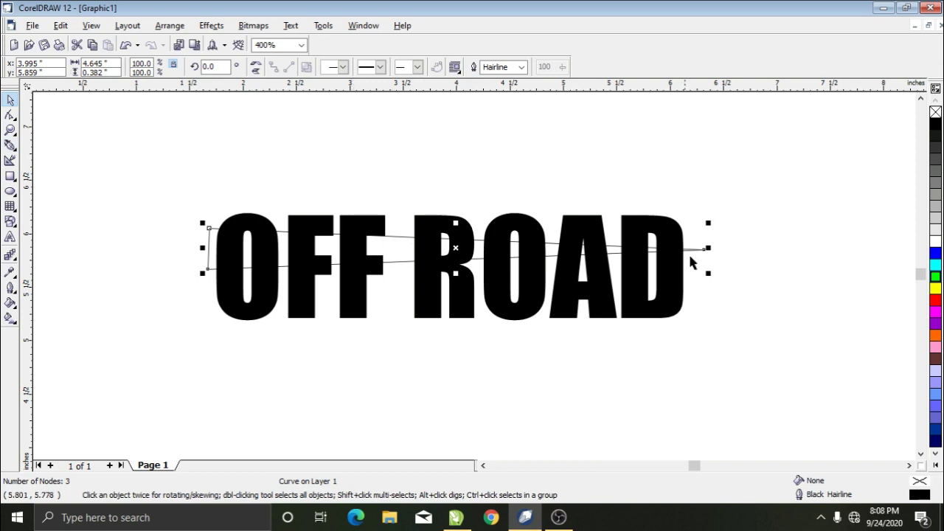
pyautogui.click(256, 67)
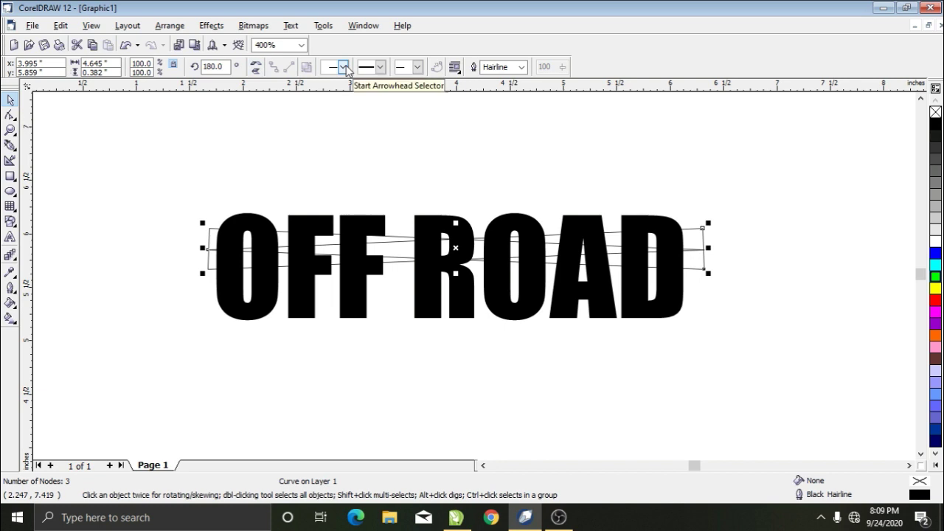
pyautogui.press('Down')
pyautogui.press('Down')
pyautogui.press('Down')
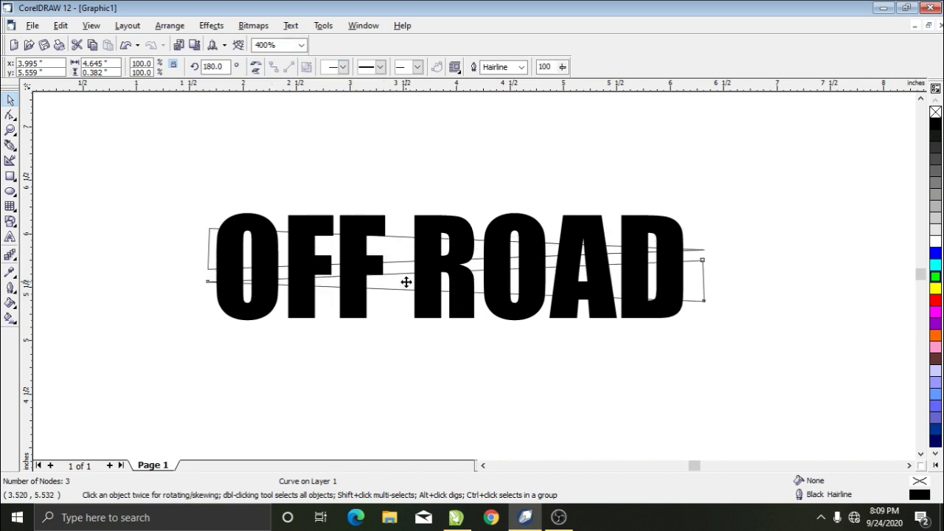
pyautogui.moveTo(405, 280); pyautogui.dragTo(400, 272)
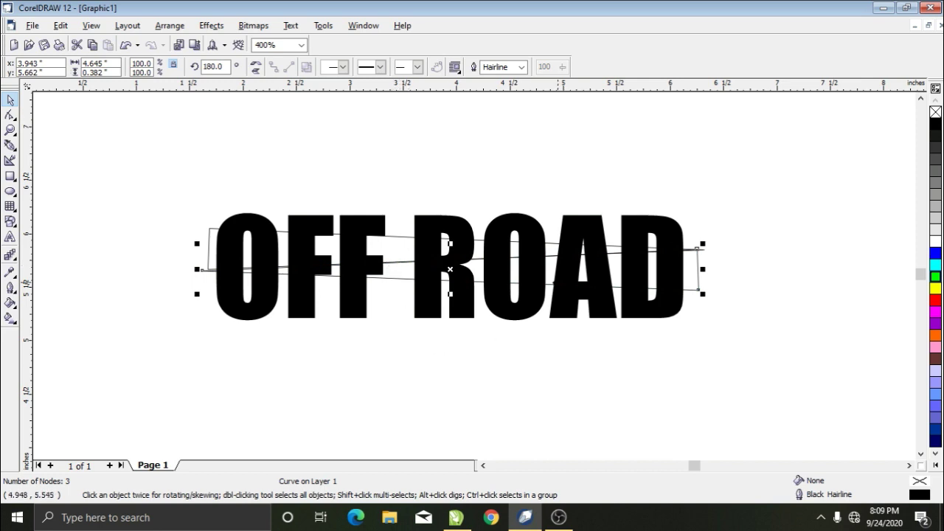
pyautogui.press('Down')
pyautogui.press('Down')
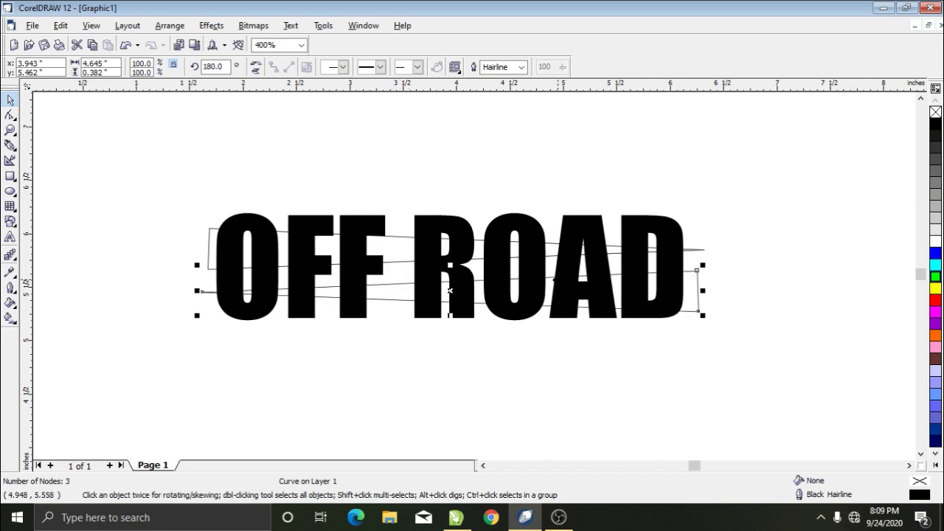
pyautogui.click(558, 161)
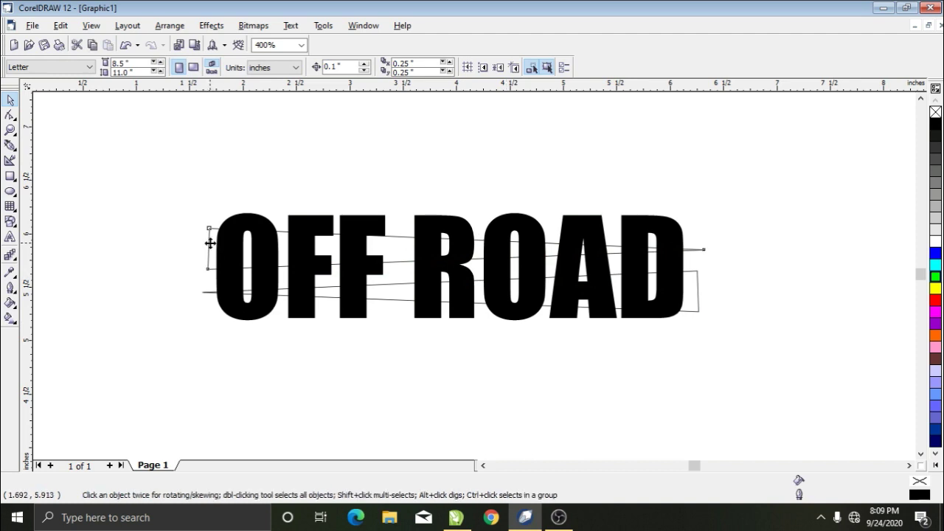
# - Intersect the upper triangle with the OFF ROAD text and delete that triangle
pyautogui.click(211, 240)
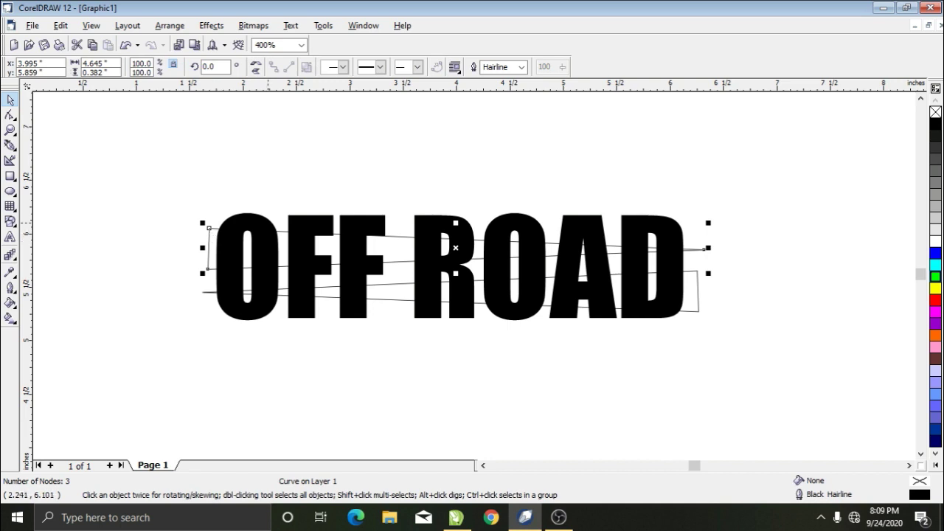
pyautogui.keyDown('shift'); pyautogui.click(273, 225); pyautogui.keyUp('shift')
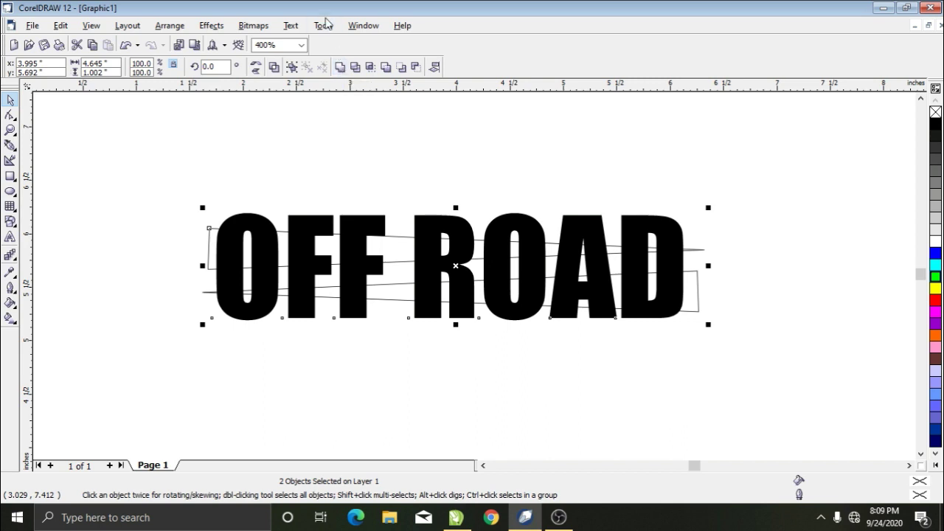
pyautogui.click(371, 68)
pyautogui.click(283, 249)
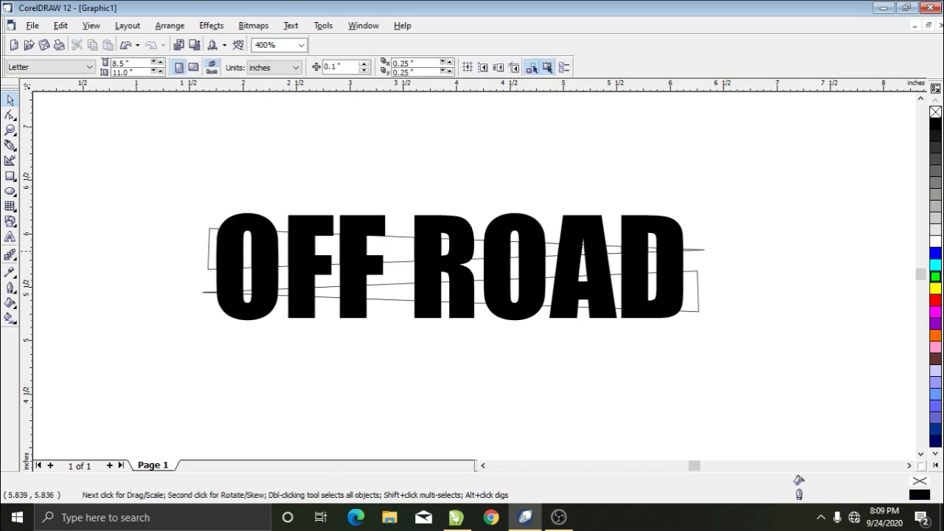
pyautogui.moveTo(279, 266); pyautogui.dragTo(259, 191)
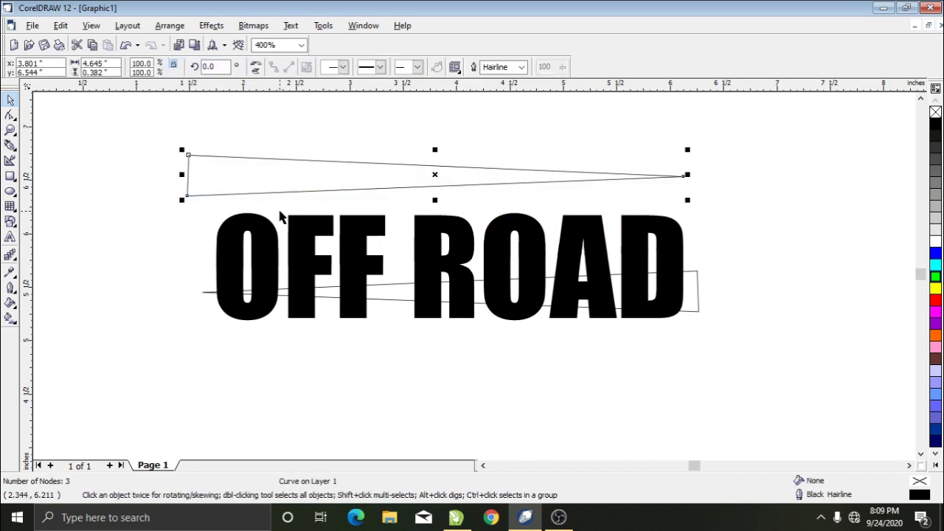
pyautogui.press('Delete')
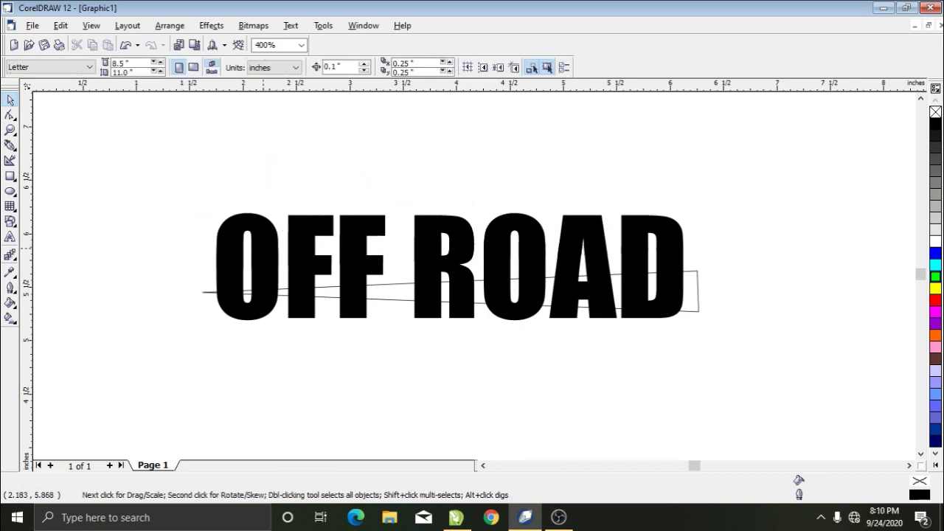
# - Undo the trial move of the upper intersected piece and fill that piece red
pyautogui.hotkey('ctrl', 'z')
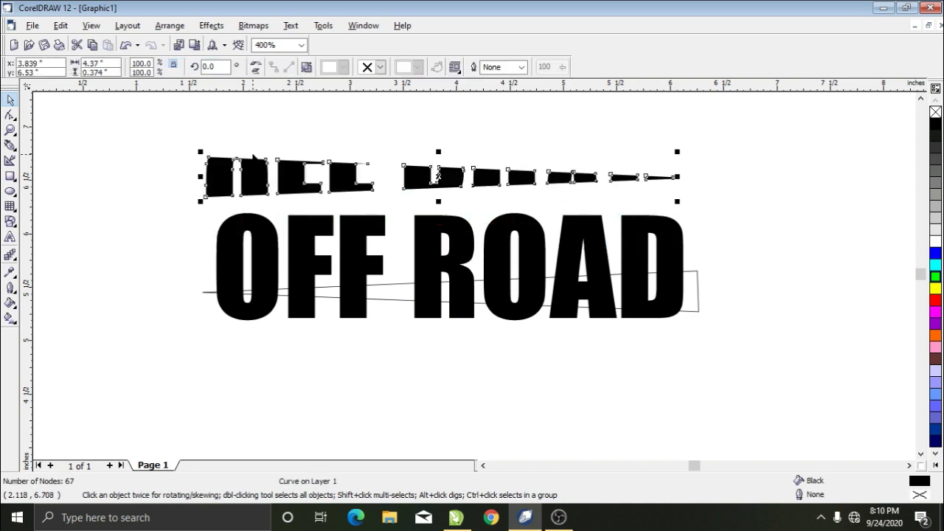
pyautogui.hotkey('ctrl', 'z')
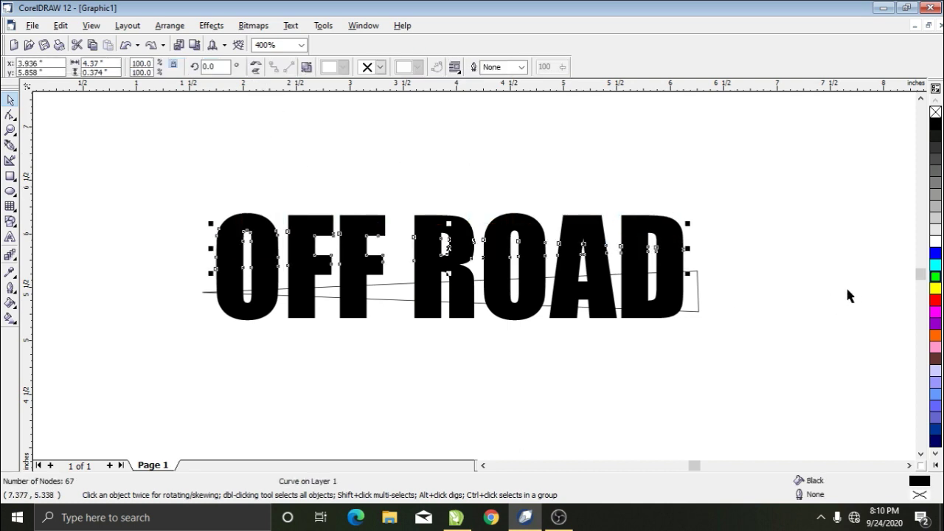
pyautogui.click(935, 300)
pyautogui.click(379, 380)
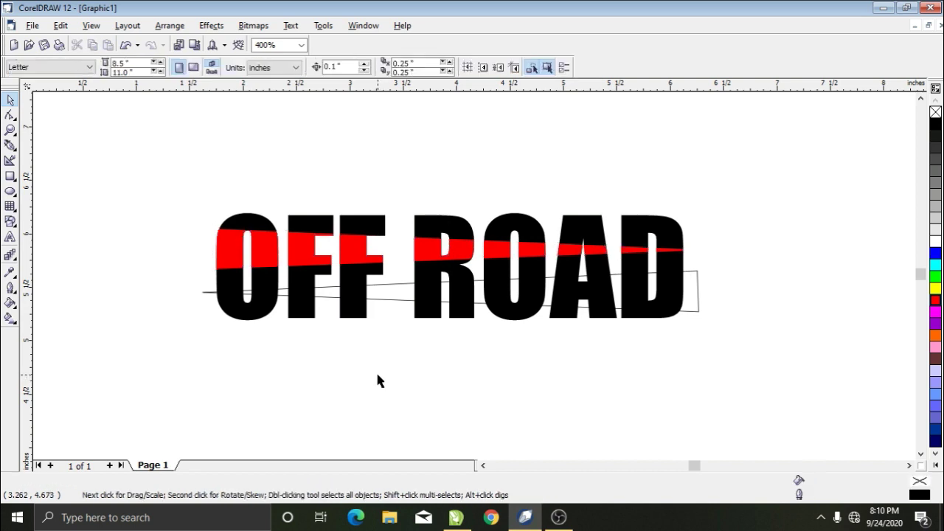
# - Intersect the lower triangle with the OFF ROAD text, and move the triangle about 1 in down, clear of the letters
pyautogui.click(695, 292)
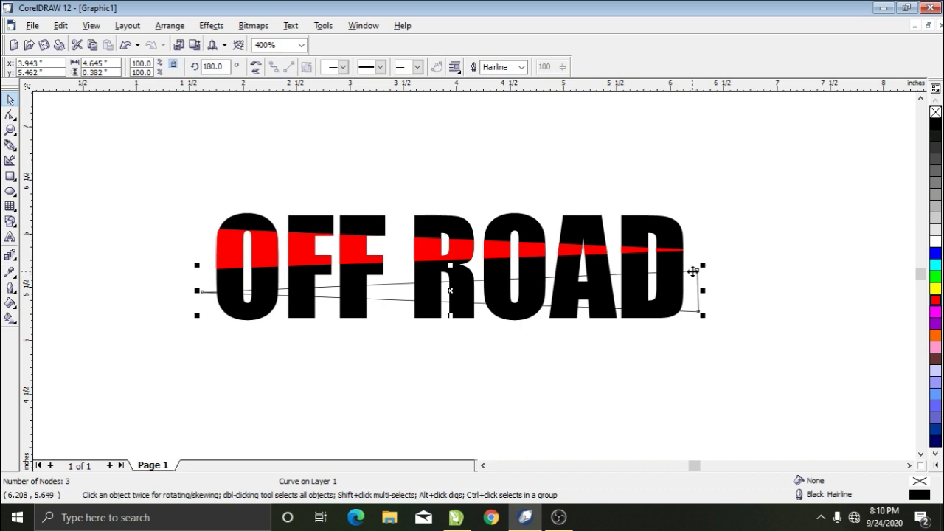
pyautogui.click(666, 231)
pyautogui.hotkey('ctrl', 'a')
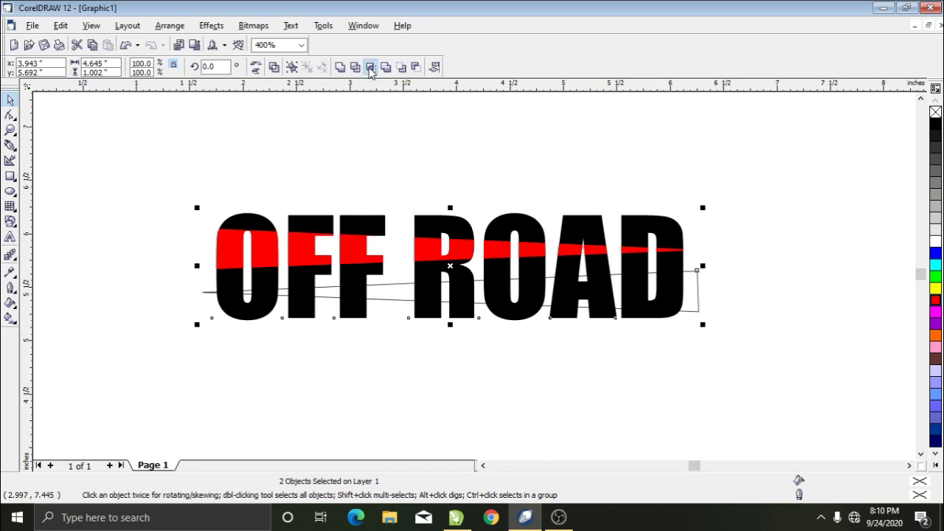
pyautogui.click(371, 68)
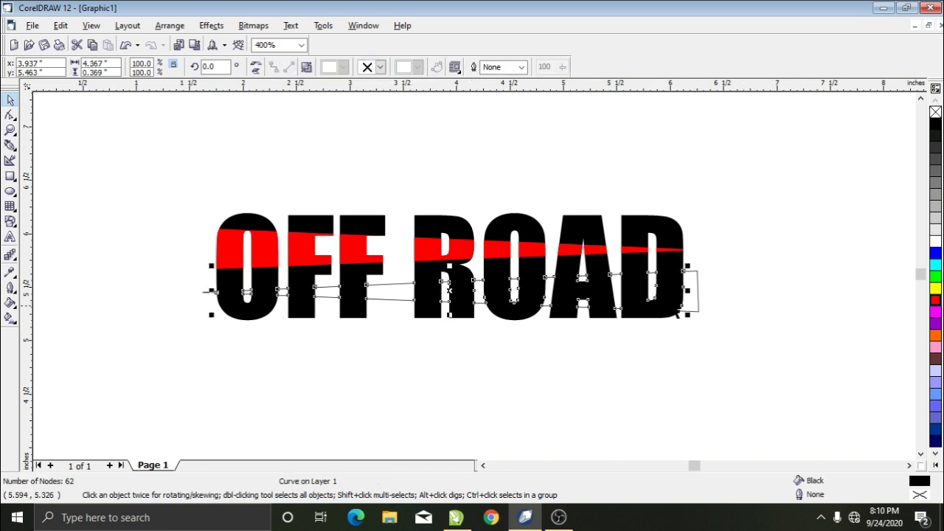
pyautogui.click(698, 302)
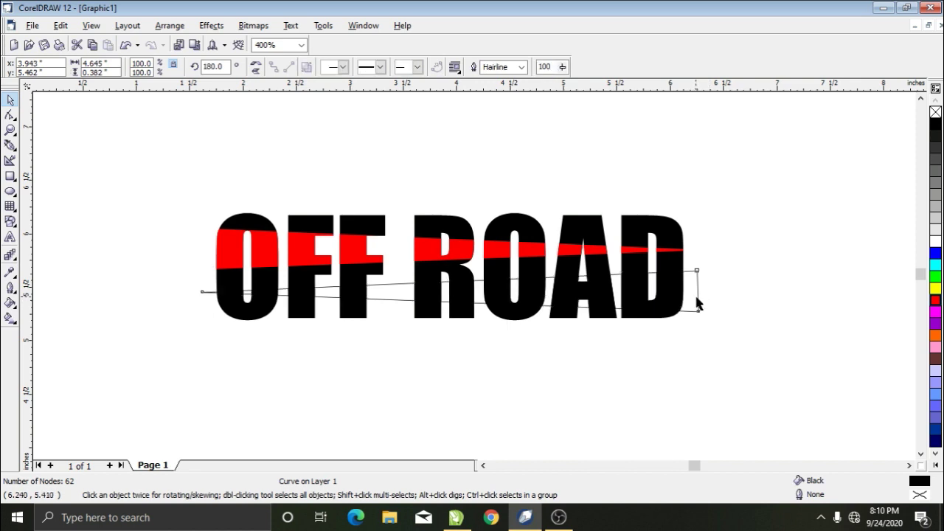
pyautogui.moveTo(698, 303); pyautogui.dragTo(698, 402)
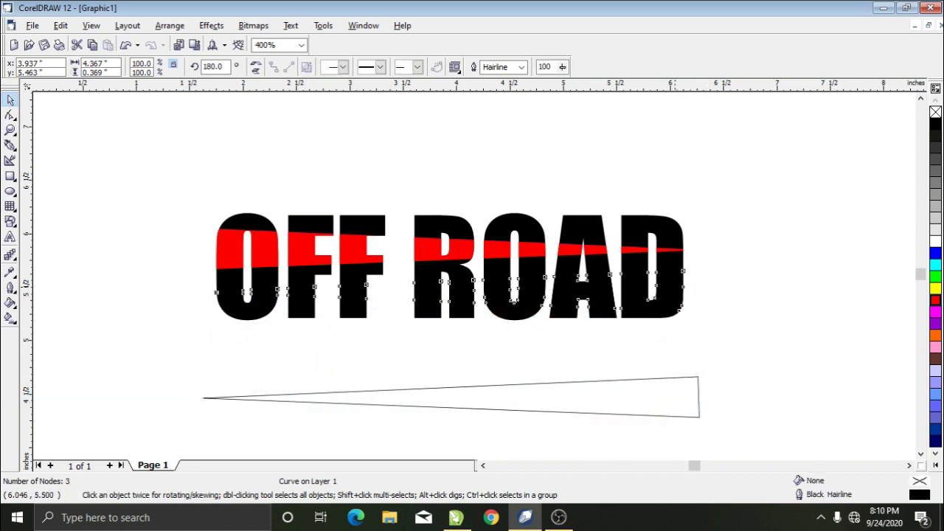
# - Fill the lower intersected piece green and delete the leftover triangle below the text
pyautogui.click(675, 288)
pyautogui.click(936, 278)
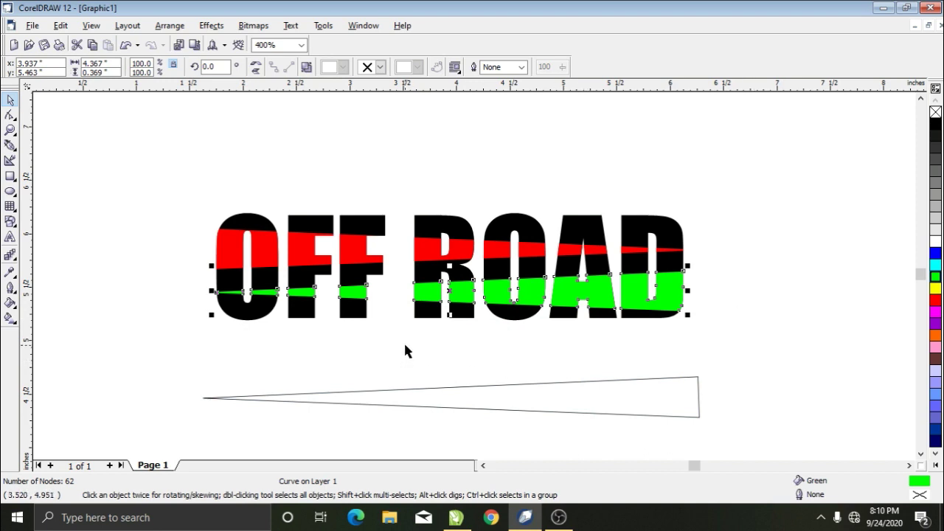
pyautogui.click(576, 408)
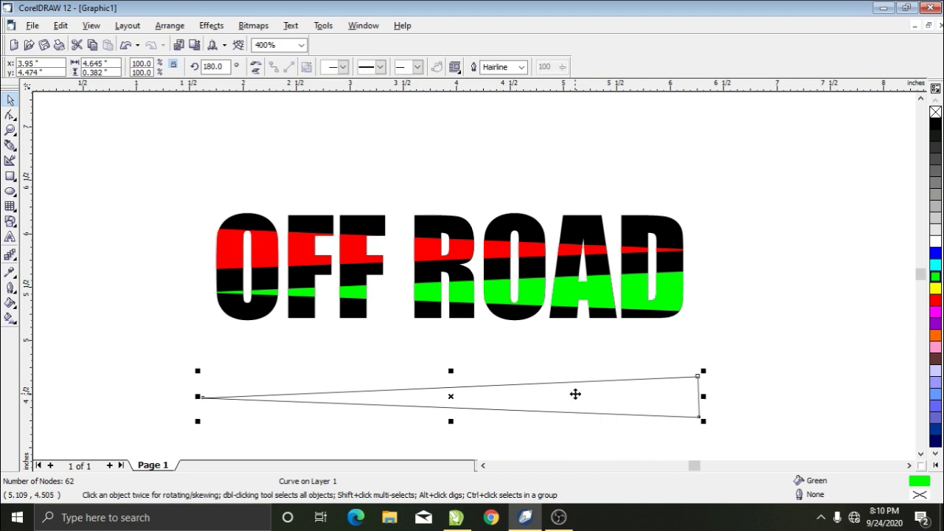
pyautogui.press('Delete')
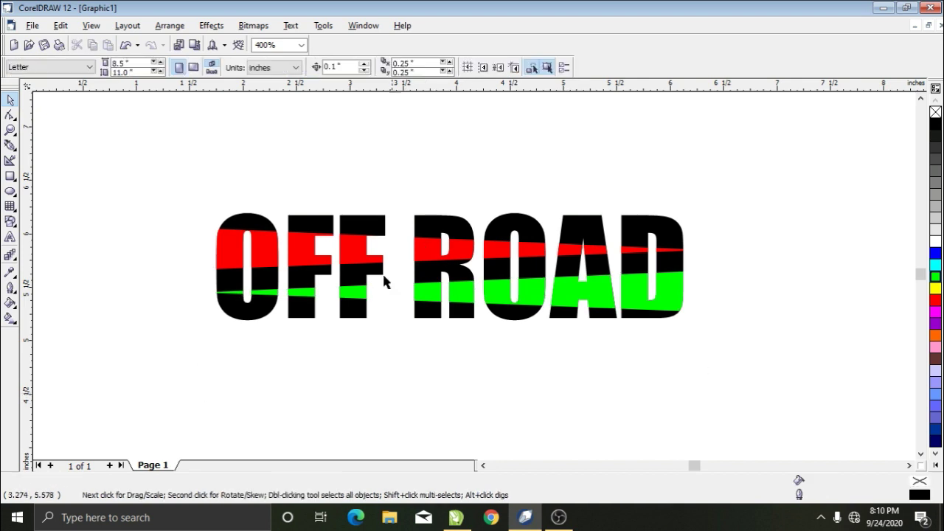
pyautogui.click(303, 246)
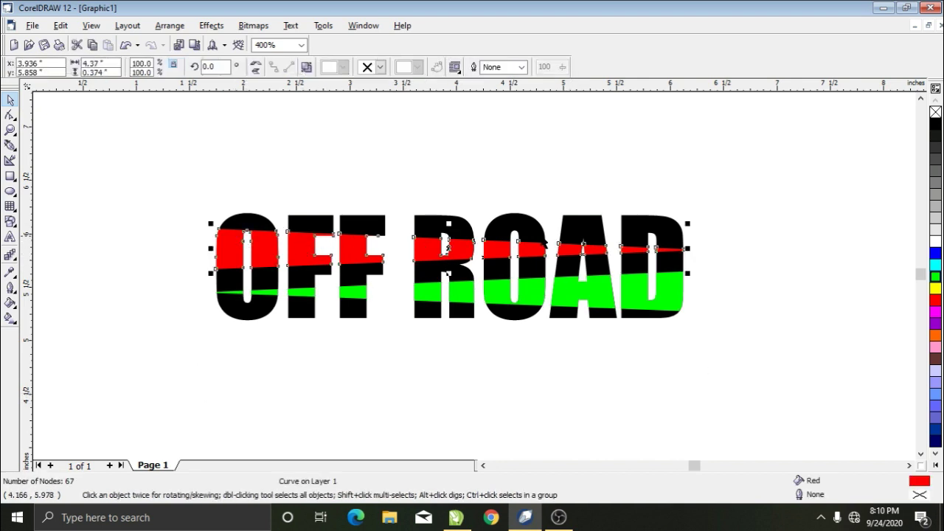
pyautogui.click(525, 296)
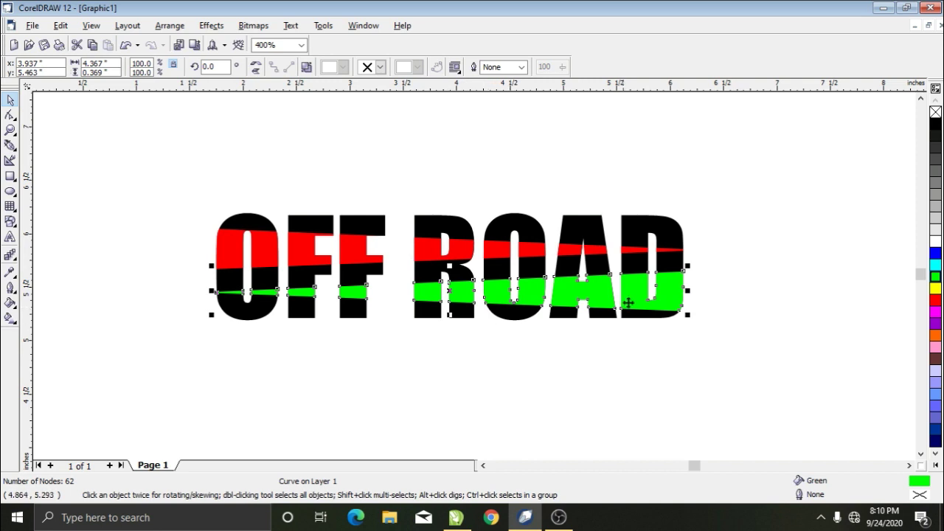
pyautogui.click(465, 162)
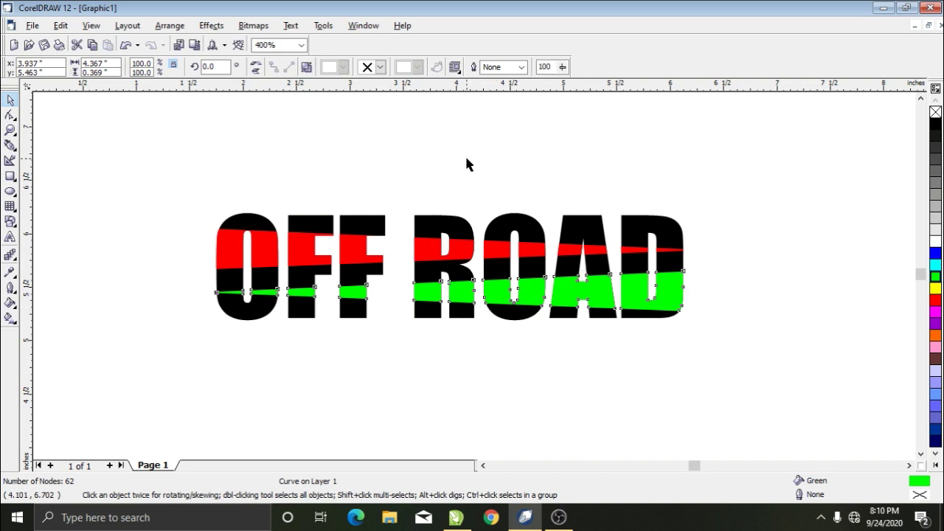
# - Draw a closed four-sided shape about 4.56 by 0.62 in over the tops of the letters, its lower edge following the red band
pyautogui.click(11, 145)
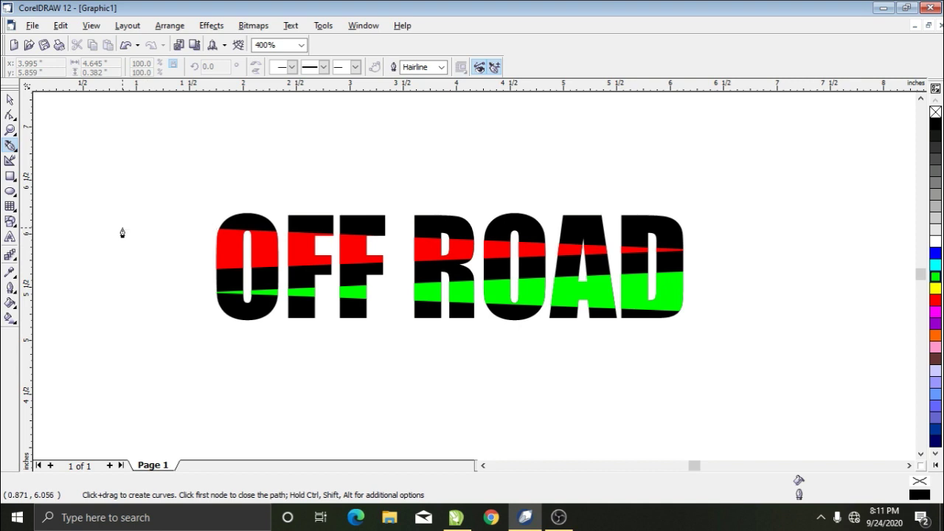
pyautogui.click(217, 224)
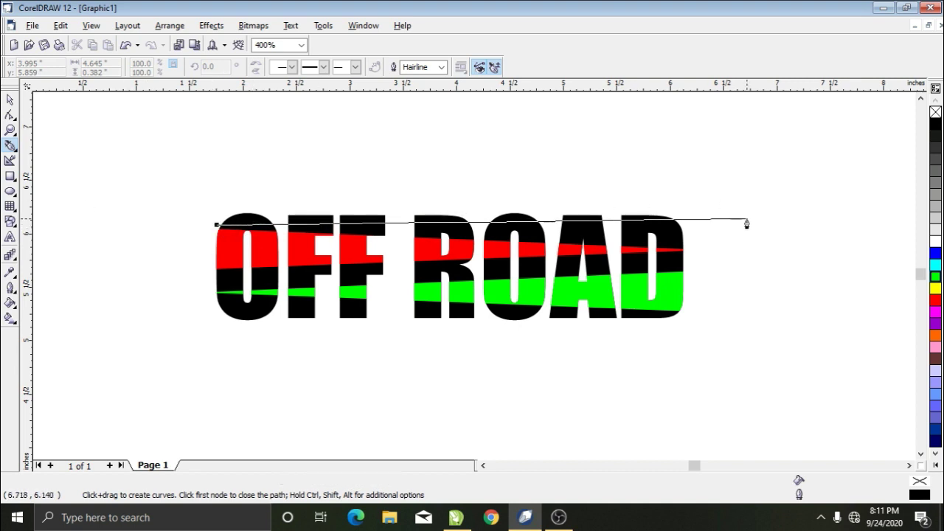
pyautogui.click(690, 244)
pyautogui.click(690, 177)
pyautogui.moveTo(201, 177); pyautogui.dragTo(218, 209)
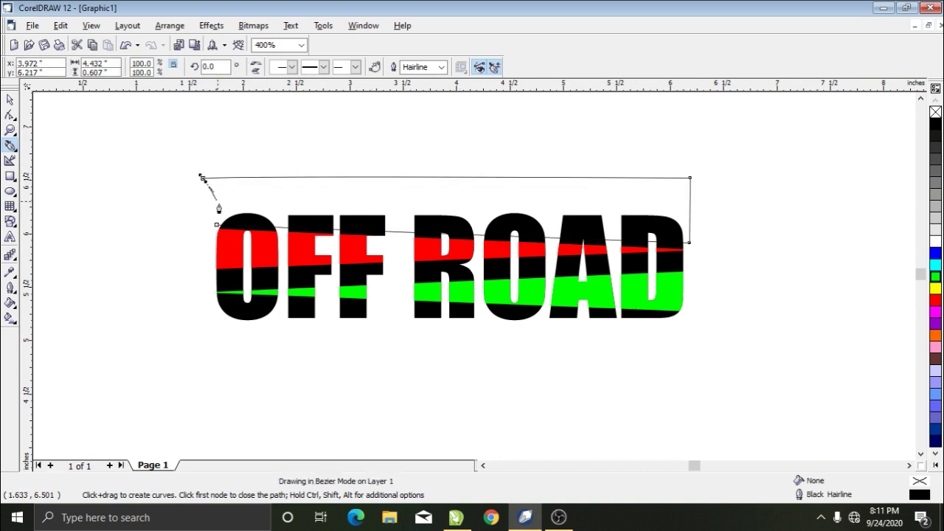
pyautogui.click(217, 225)
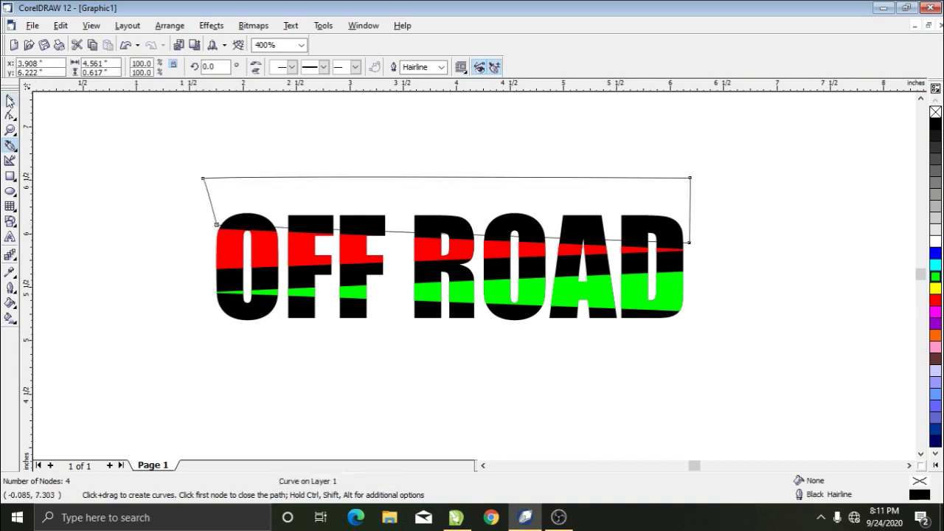
# - Intersect the upper four-sided shape with the OFF ROAD text, and move the shape about 1.5 in down, clear of the letters
pyautogui.click(10, 101)
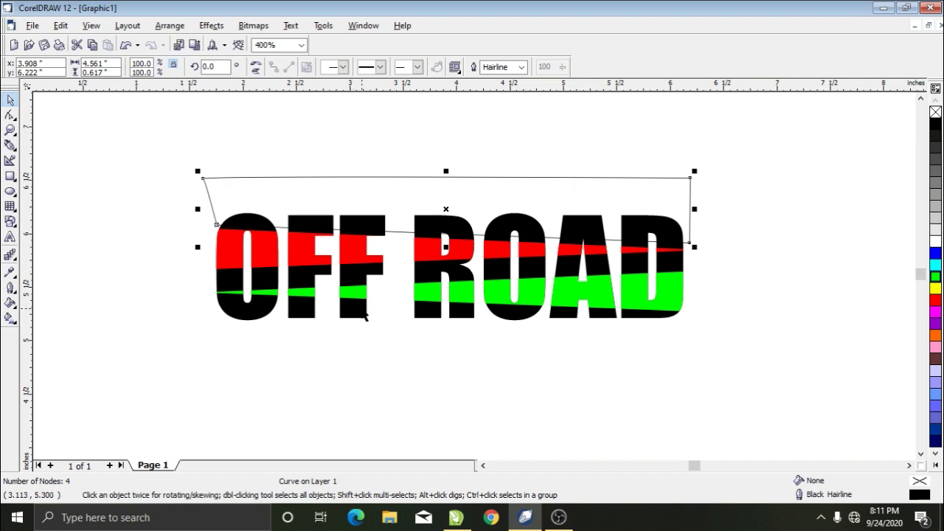
pyautogui.keyDown('shift'); pyautogui.click(364, 313); pyautogui.keyUp('shift')
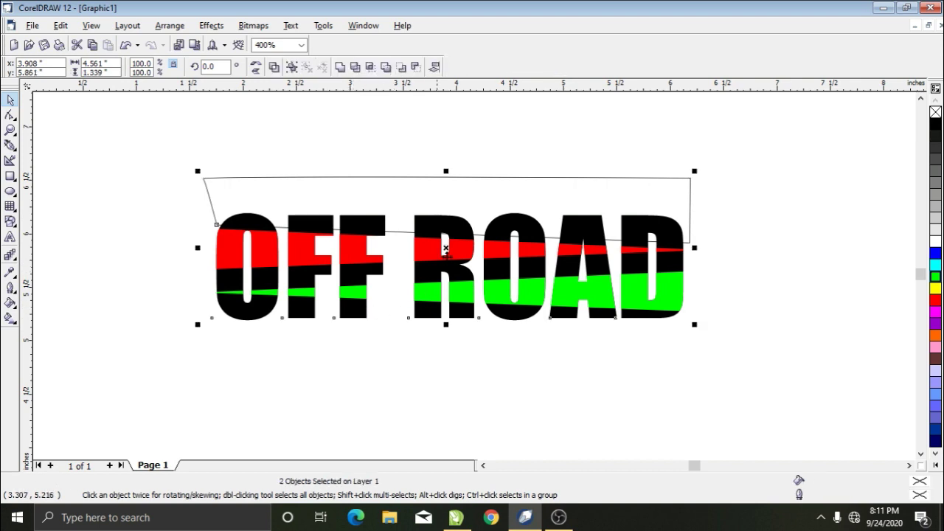
pyautogui.click(371, 67)
pyautogui.click(396, 145)
pyautogui.moveTo(465, 191); pyautogui.dragTo(414, 362)
# - Fill the top intersected piece magenta and delete the leftover four-sided shape below the text
pyautogui.press('Tab')
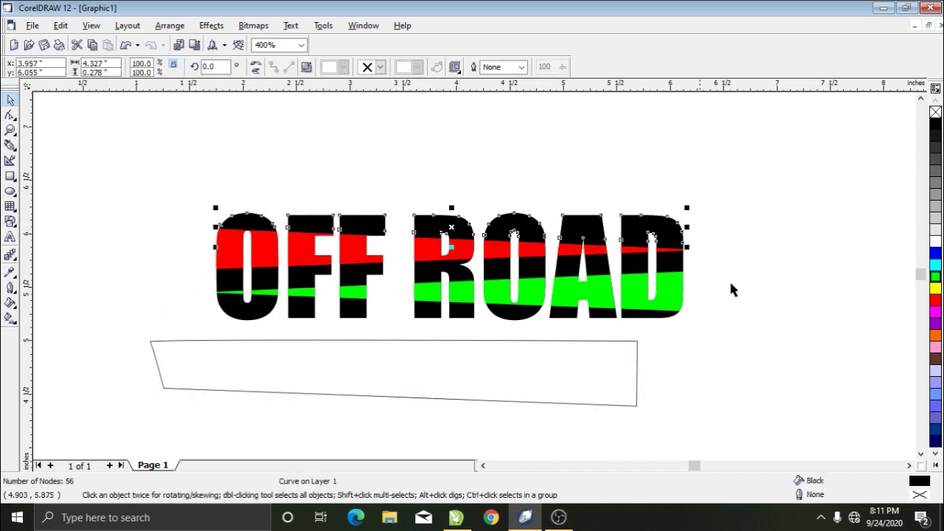
pyautogui.click(935, 312)
pyautogui.click(752, 310)
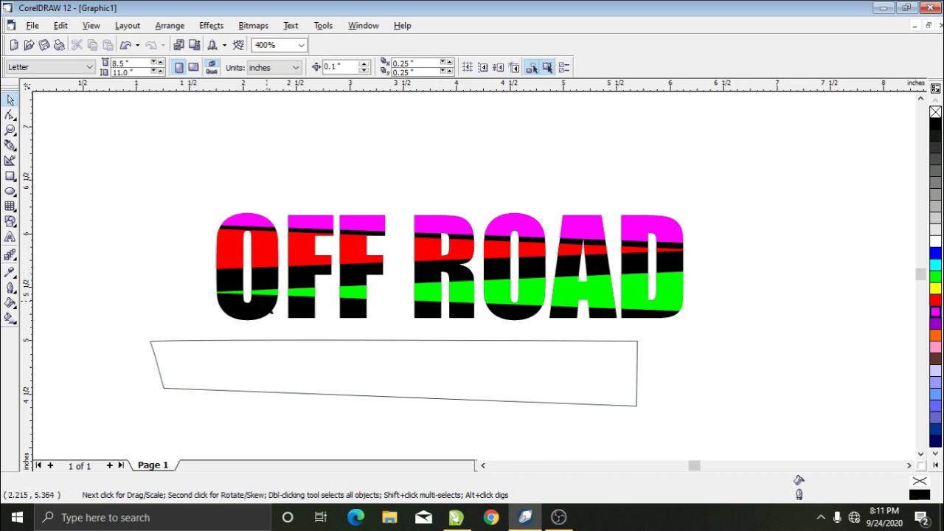
pyautogui.click(253, 344)
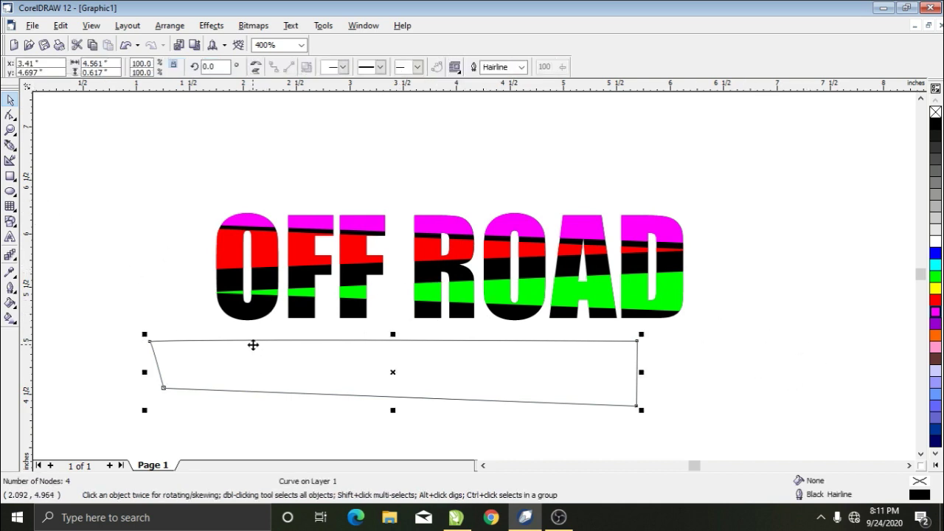
pyautogui.press('Delete')
# - Draw a closed four-sided shape about 4.66 by 0.63 in over the bottoms of the letters, its upper edge following the green band
pyautogui.click(11, 144)
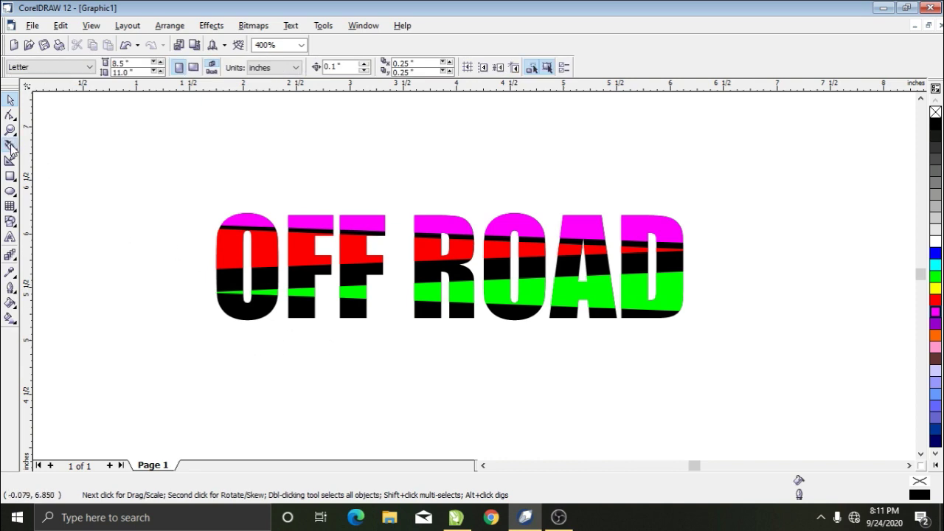
pyautogui.click(213, 293)
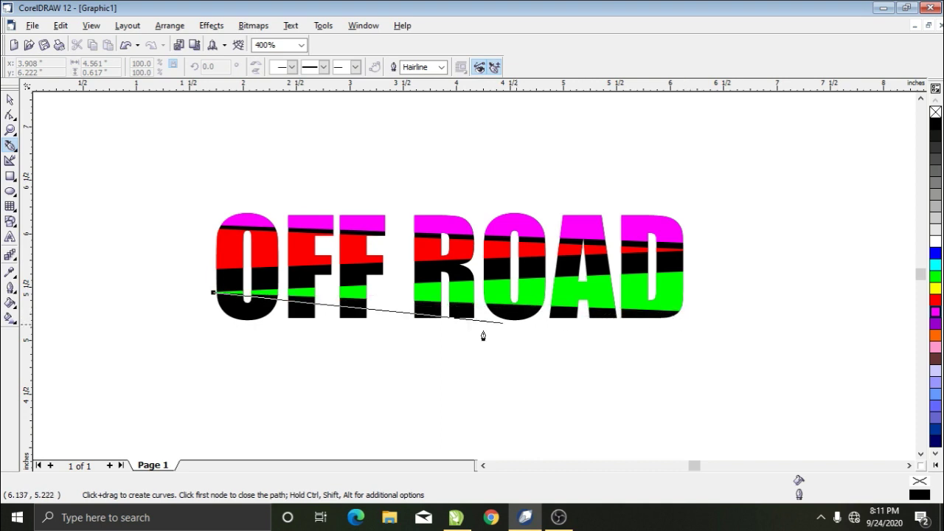
pyautogui.press('Escape')
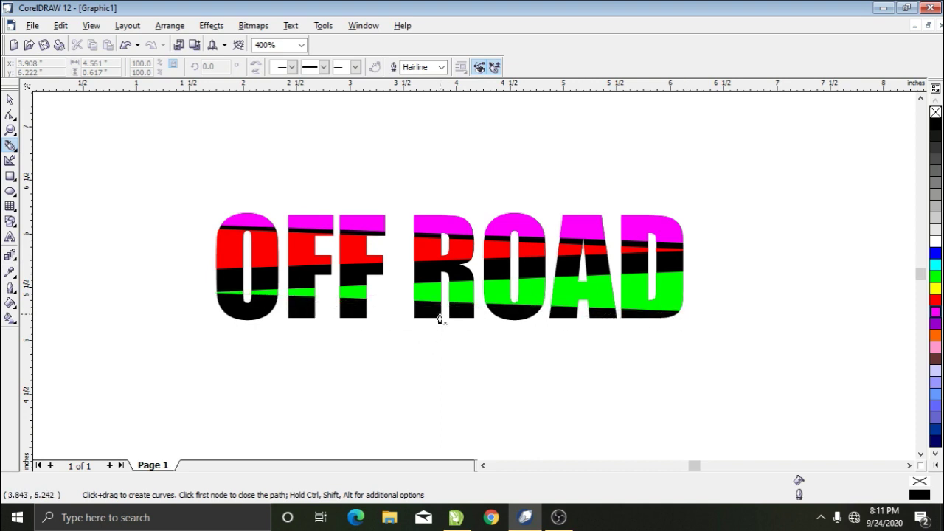
pyautogui.click(211, 296)
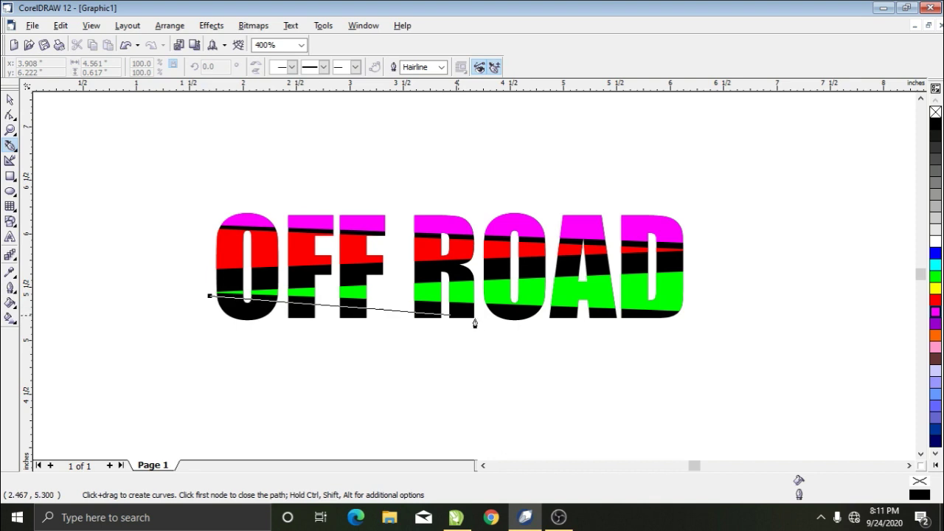
pyautogui.click(679, 316)
pyautogui.moveTo(665, 362); pyautogui.dragTo(491, 364)
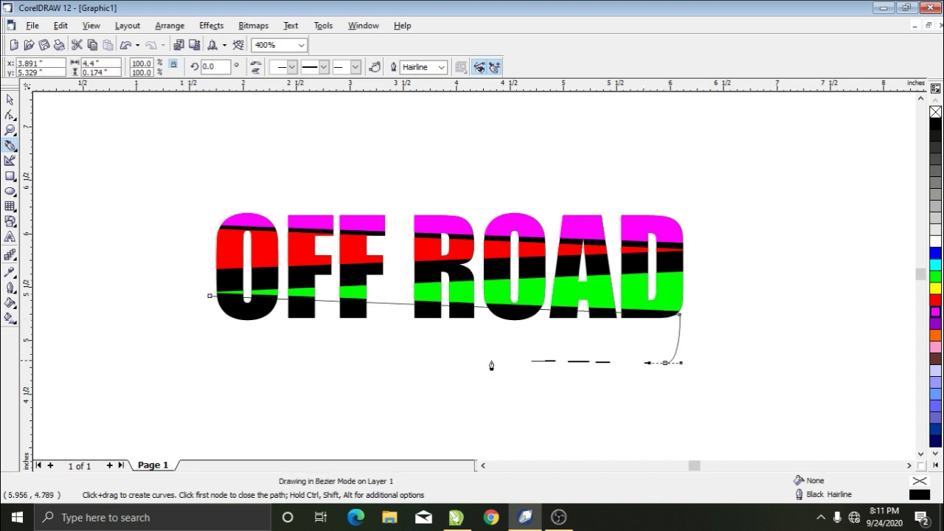
pyautogui.click(182, 345)
pyautogui.click(210, 296)
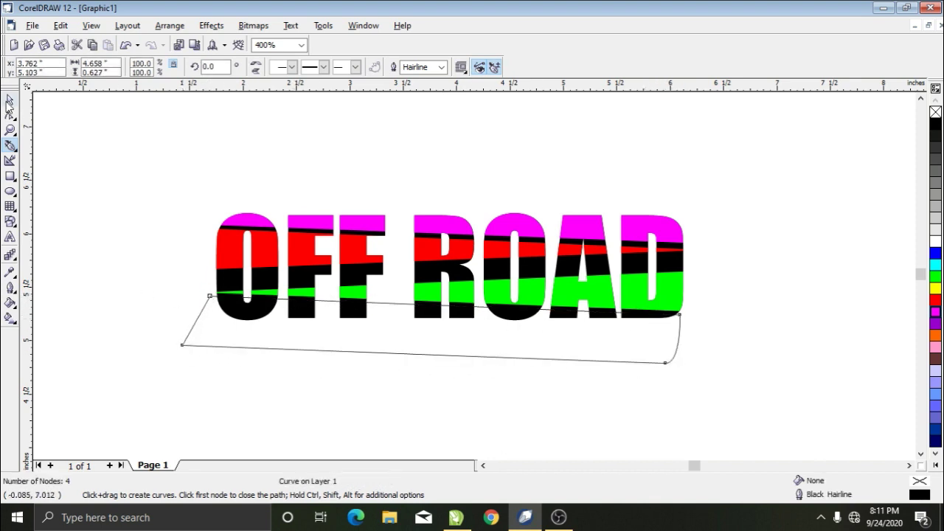
# - Intersect the bottom shape with the OFF ROAD text, and move the shape about 0.56 in down, clear of the letters
pyautogui.click(10, 101)
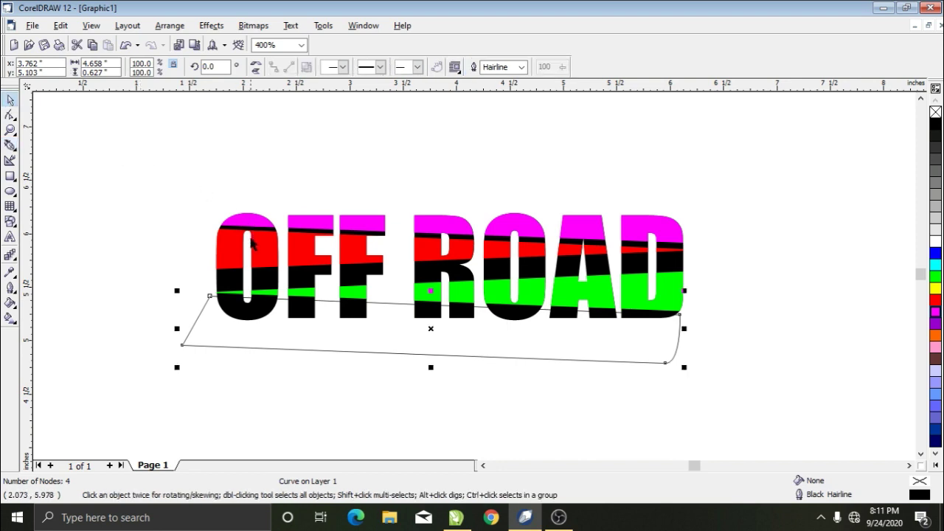
pyautogui.keyDown('shift'); pyautogui.click(278, 272); pyautogui.keyUp('shift')
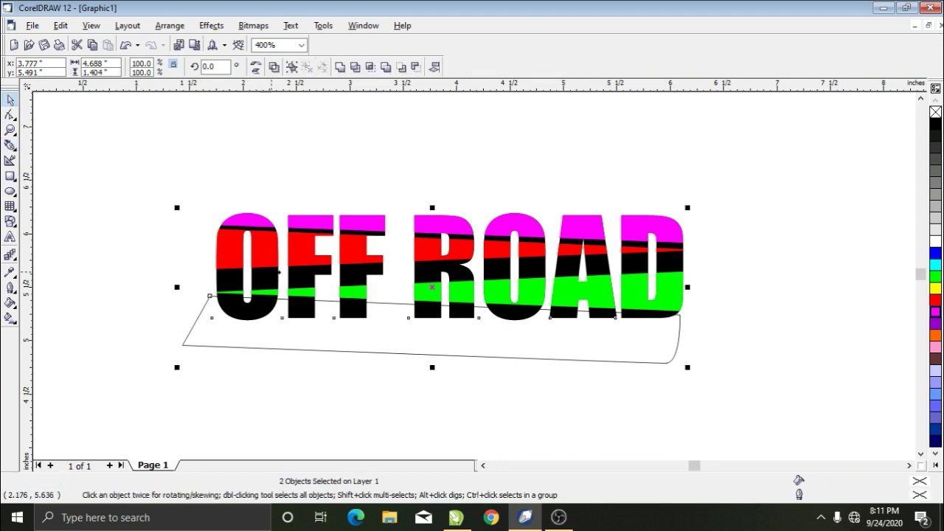
pyautogui.click(370, 67)
pyautogui.moveTo(422, 326); pyautogui.dragTo(433, 395)
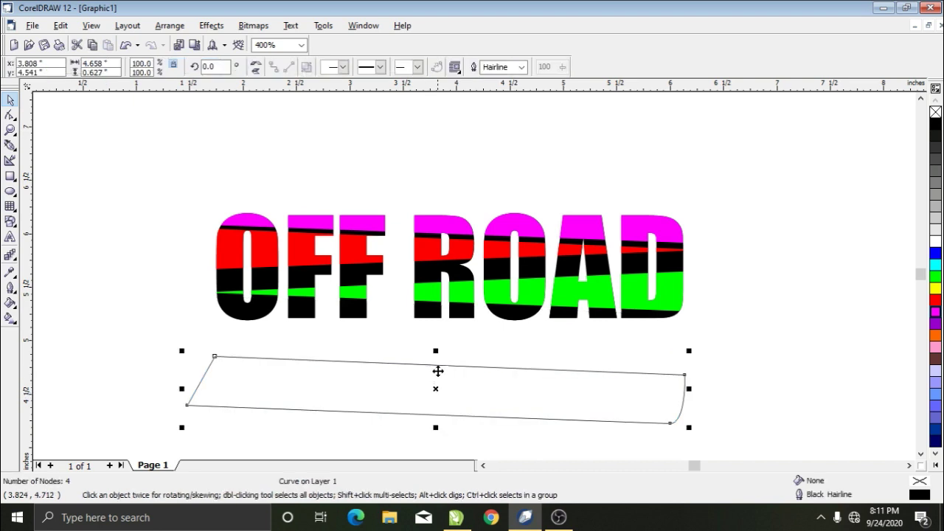
# - Delete the leftover shape below the text and fill the bottom intersected piece blue
pyautogui.press('Delete')
pyautogui.click(466, 320)
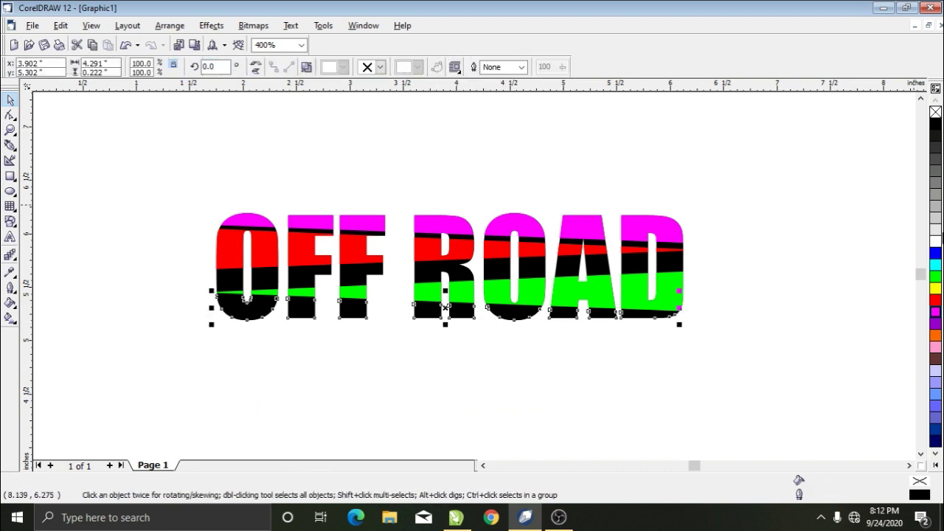
pyautogui.click(935, 253)
pyautogui.click(641, 359)
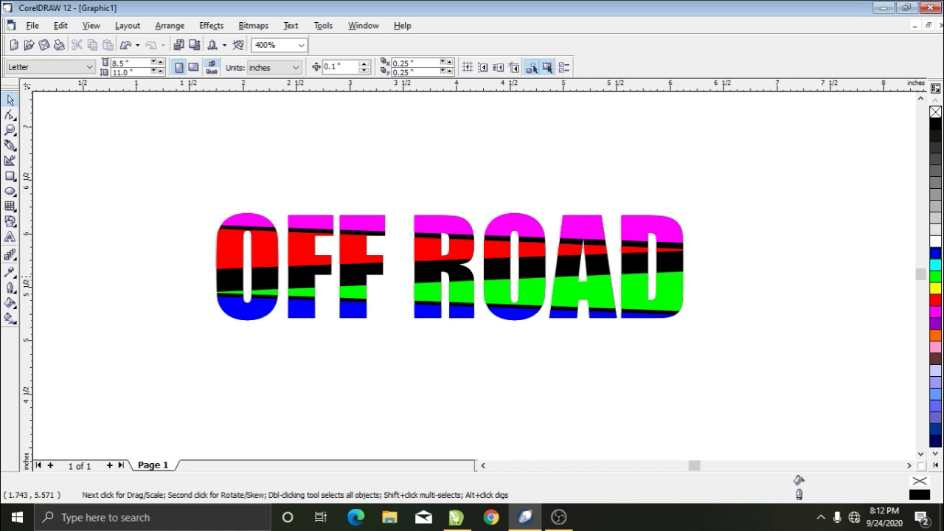
# - Draw a closed four-sided shape about 4.54 by 0.32 in across the black gap between the red and green bands
pyautogui.click(10, 146)
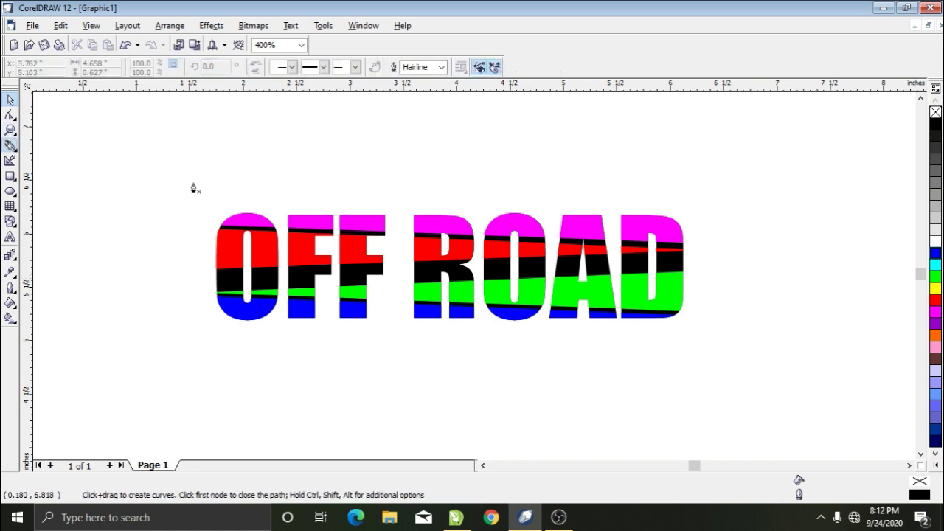
pyautogui.click(211, 272)
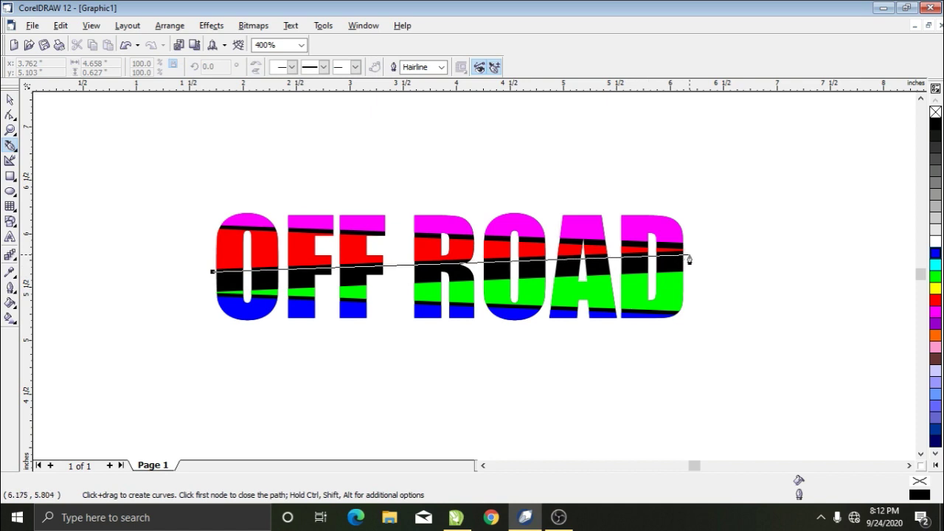
pyautogui.moveTo(690, 256); pyautogui.dragTo(689, 276)
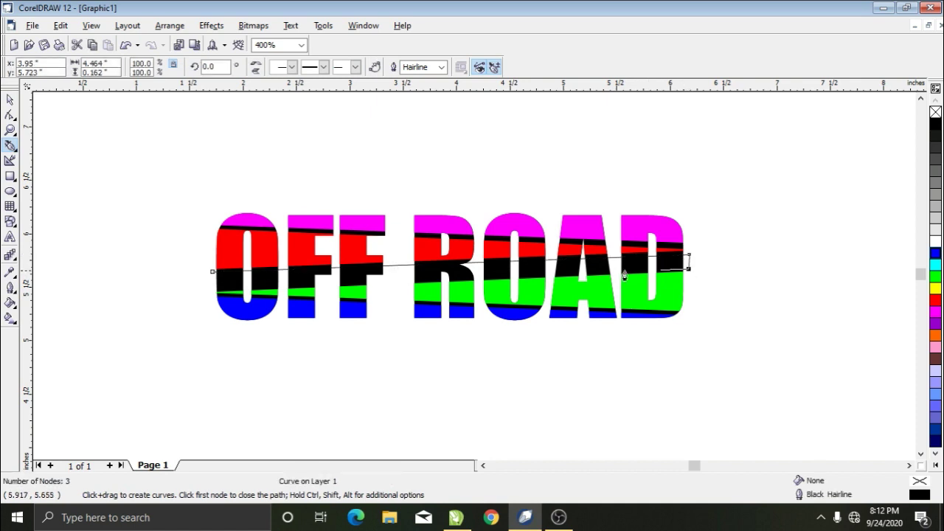
pyautogui.click(205, 290)
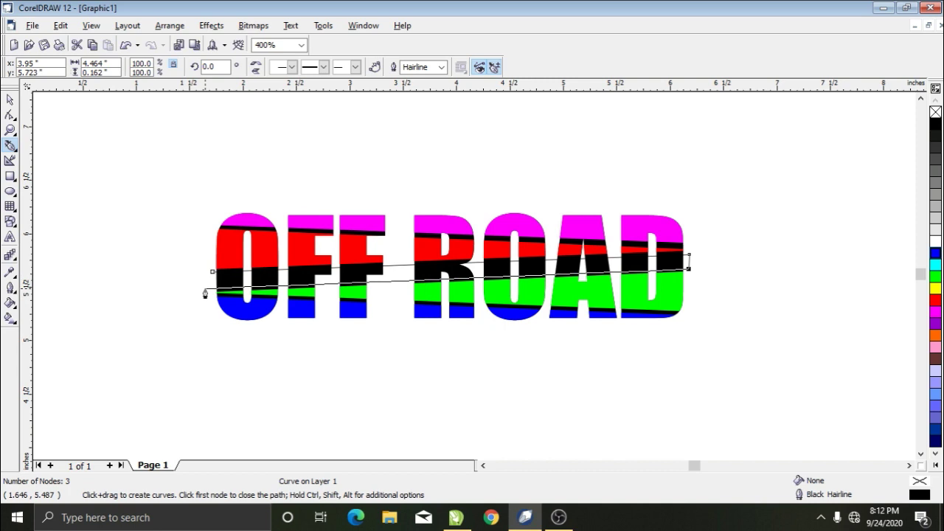
pyautogui.click(205, 289)
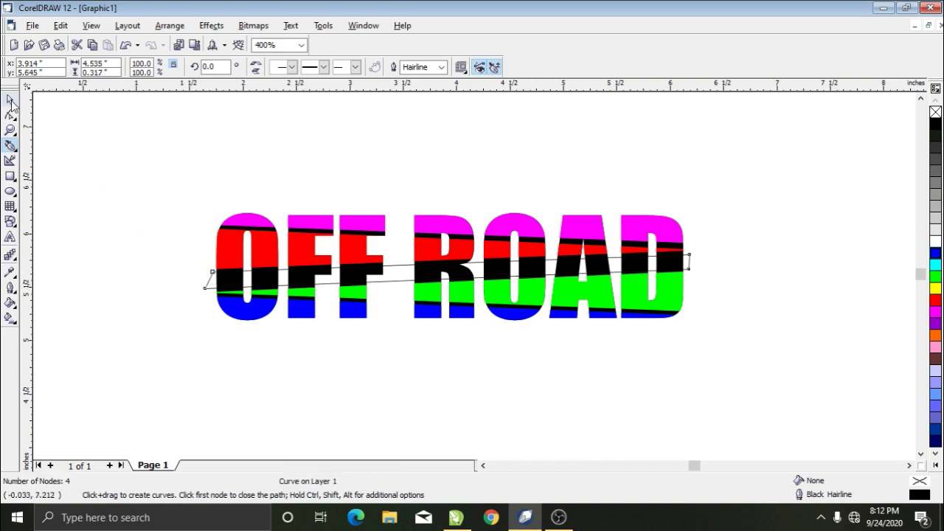
# - Intersect the middle shape with the OFF ROAD text and delete the leftover shape
pyautogui.click(11, 100)
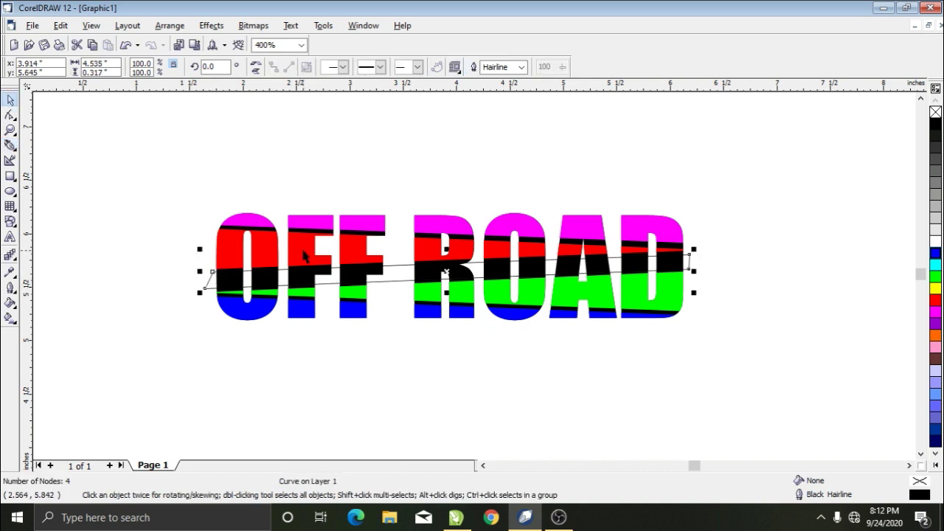
pyautogui.keyDown('shift'); pyautogui.click(384, 273); pyautogui.keyUp('shift')
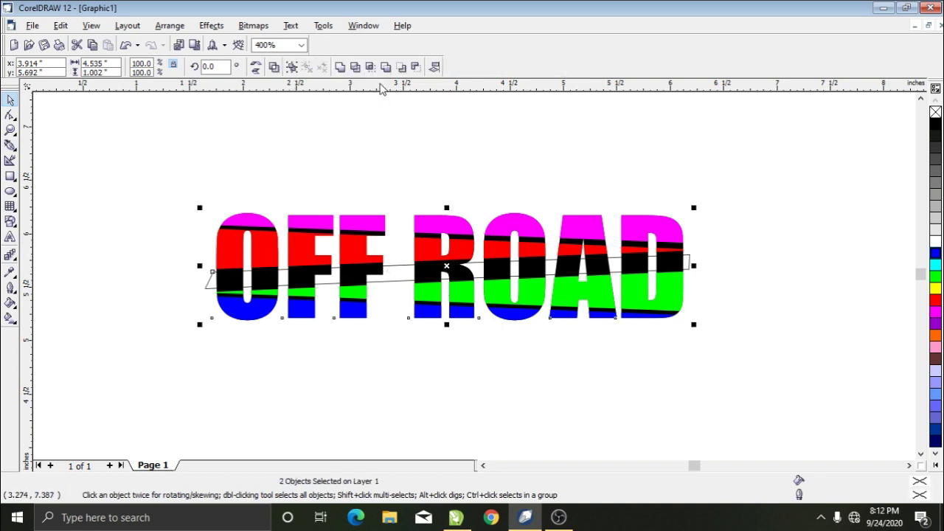
pyautogui.press('Tab')
pyautogui.click(405, 263)
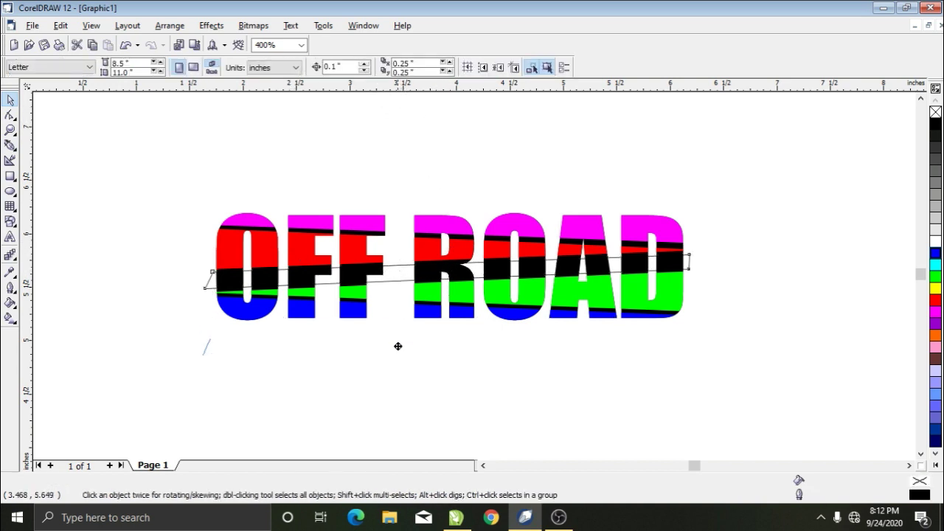
pyautogui.moveTo(397, 346); pyautogui.dragTo(399, 365)
pyautogui.press('Delete')
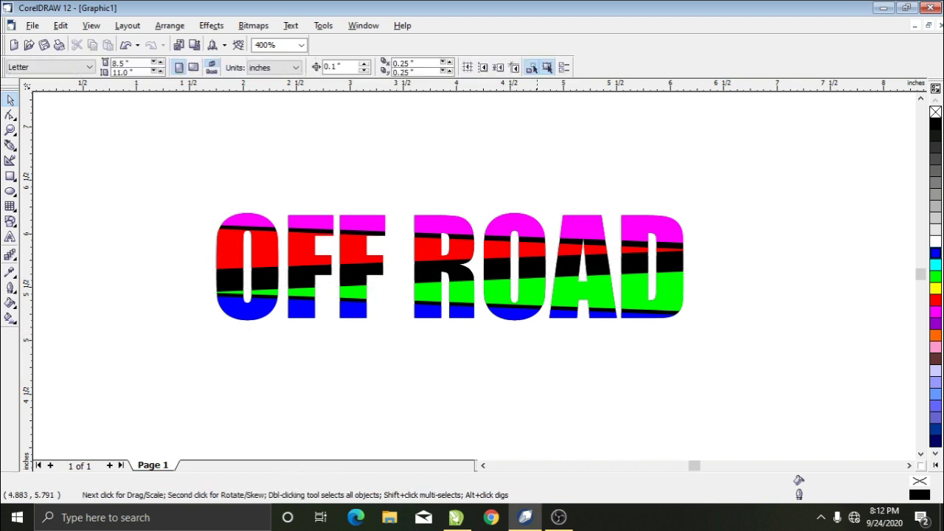
# - Fill the middle intersected piece between the red and green bands yellow
pyautogui.click(469, 274)
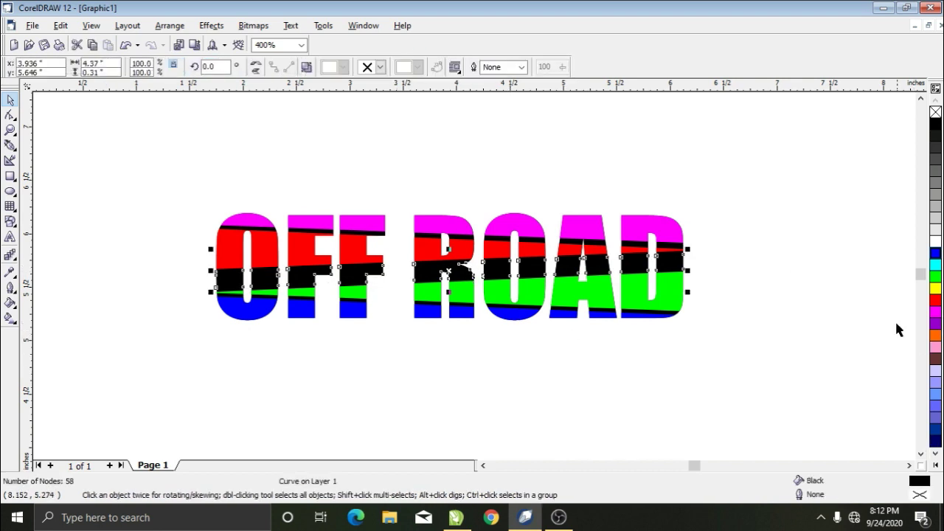
pyautogui.click(935, 288)
pyautogui.click(608, 349)
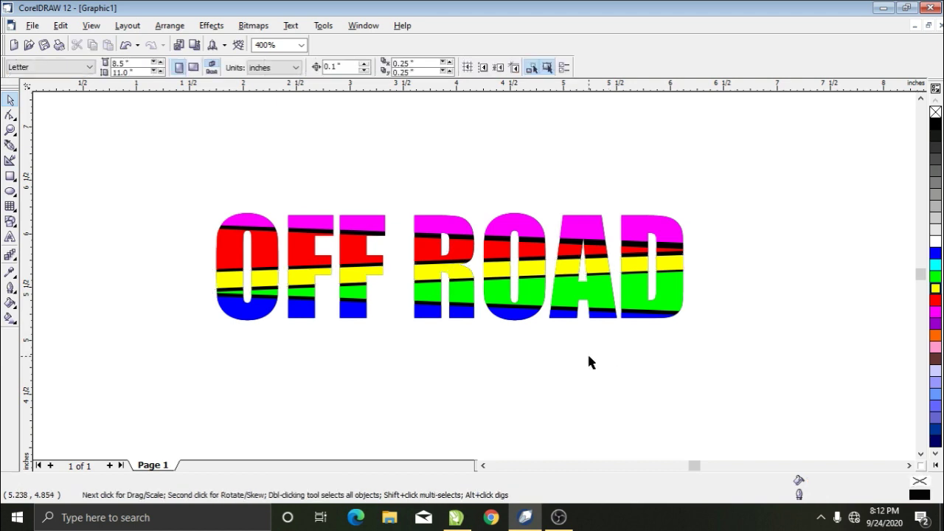
# - Offset the magenta band slightly up and to the right of the black letters, and the red band slightly up and to the left
pyautogui.click(359, 215)
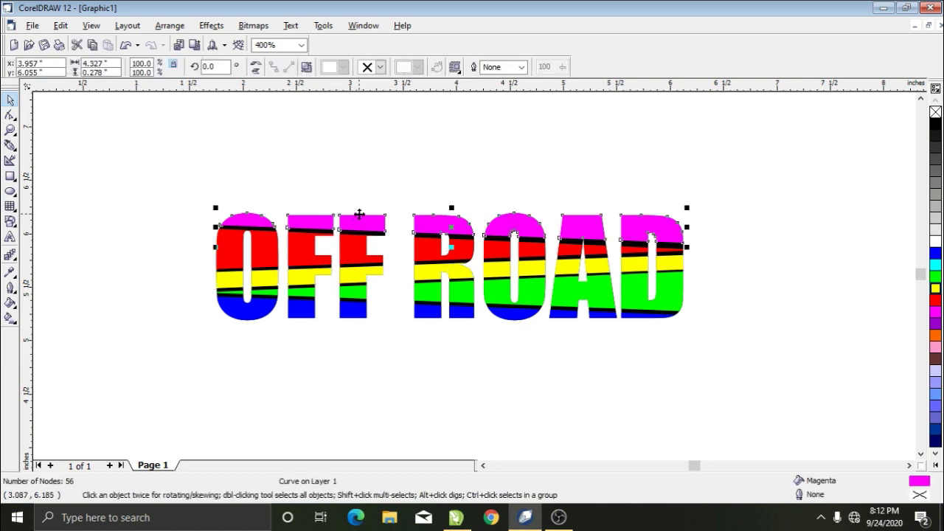
pyautogui.press('Right')
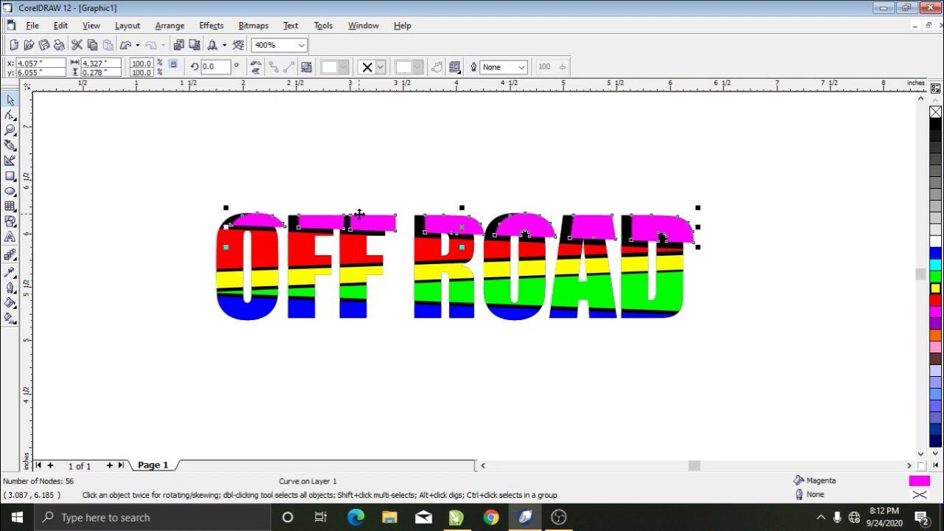
pyautogui.click(464, 223)
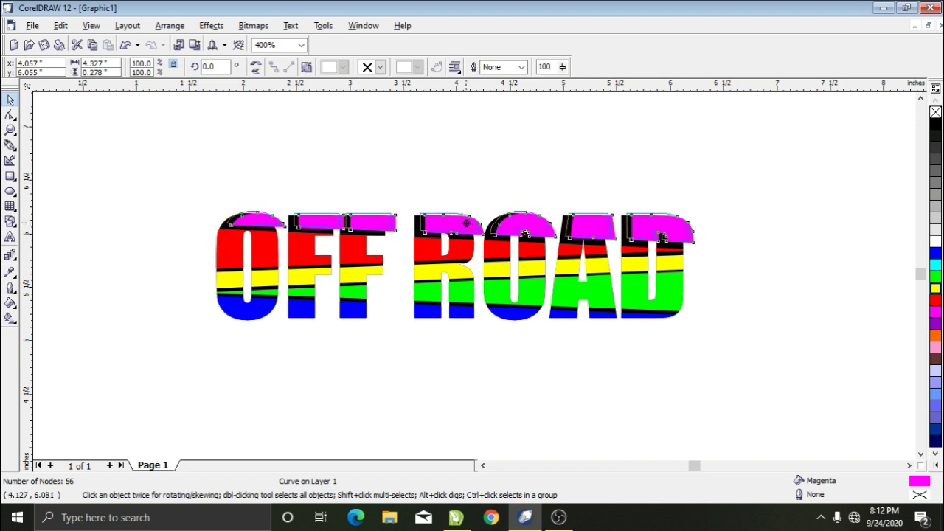
pyautogui.click(417, 245)
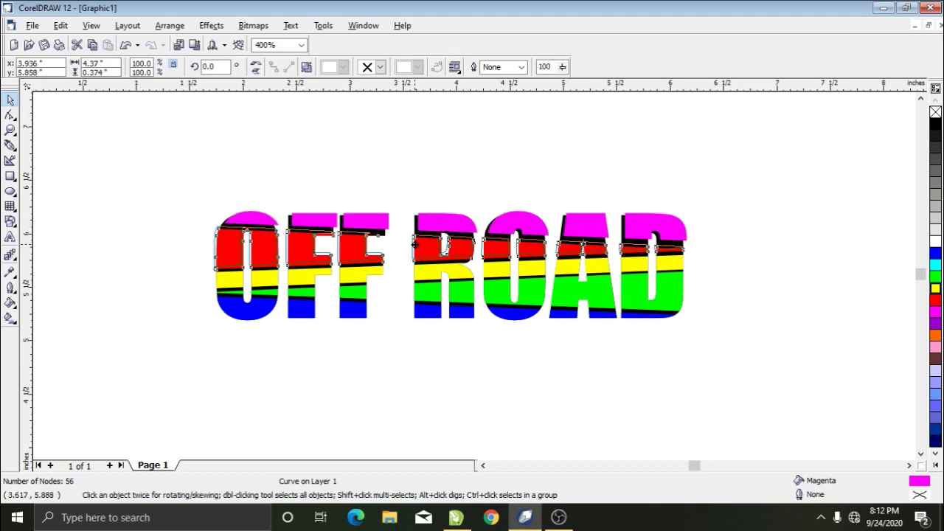
pyautogui.click(417, 245)
pyautogui.click(507, 343)
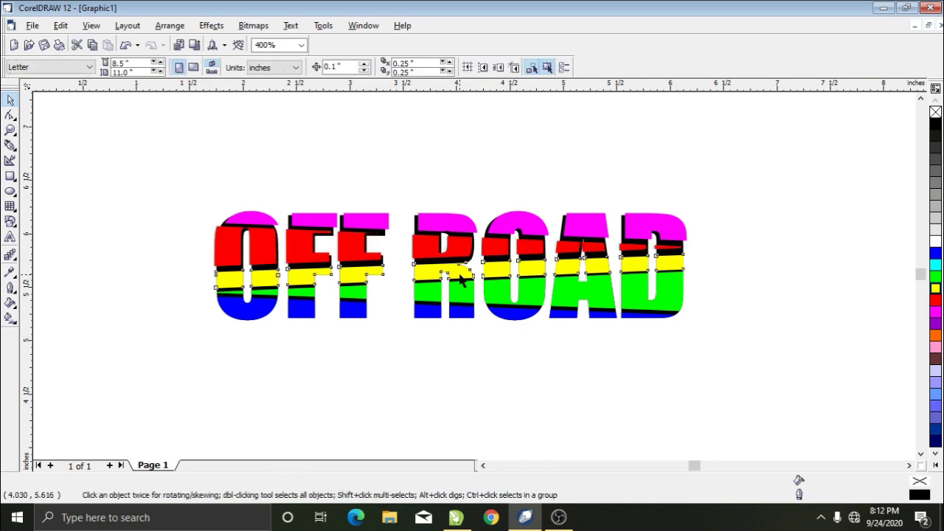
# - Offset the yellow band slightly up and to the right of the black letters
pyautogui.click(456, 273)
pyautogui.moveTo(456, 273)
pyautogui.mouseDown()
pyautogui.moveTo(467, 273)
pyautogui.moveTo(462, 265)
pyautogui.mouseUp()
pyautogui.click(529, 346)
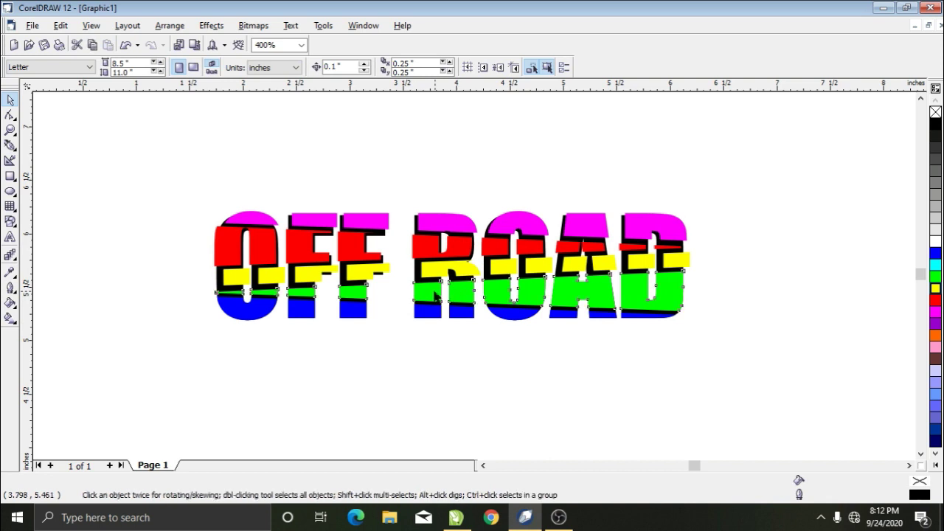
# - Offset the green band slightly up and to the left of the black letters, and the blue band slightly down and to the left
pyautogui.moveTo(435, 296); pyautogui.dragTo(452, 311)
pyautogui.click(440, 329)
pyautogui.click(472, 339)
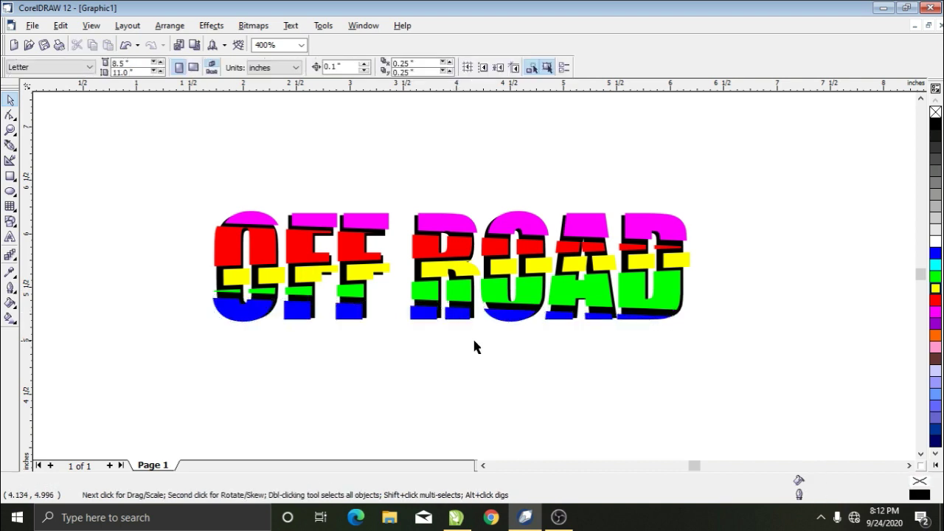
pyautogui.click(10, 130)
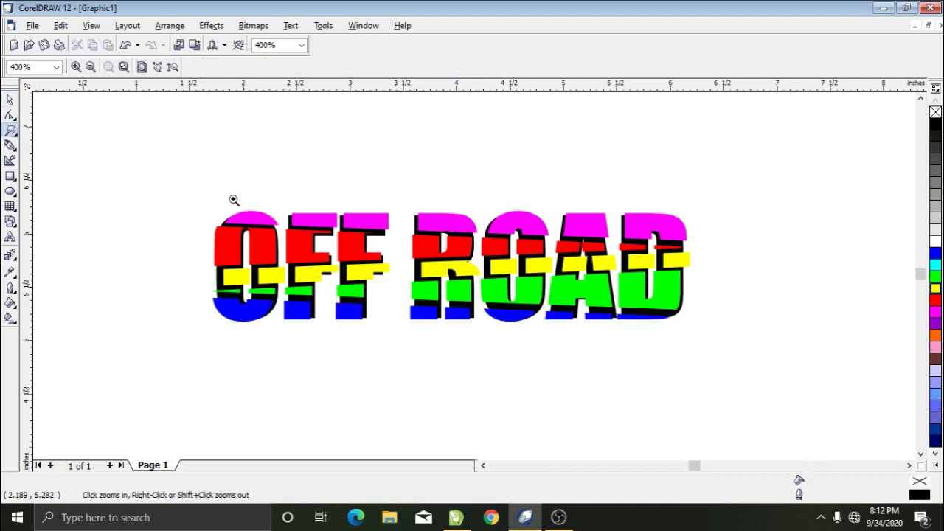
# - Examine the sliced OFF ROAD lettering up close, and switch to CorelDRAW X5 to compare it with the reference version
pyautogui.moveTo(206, 198); pyautogui.dragTo(699, 341)
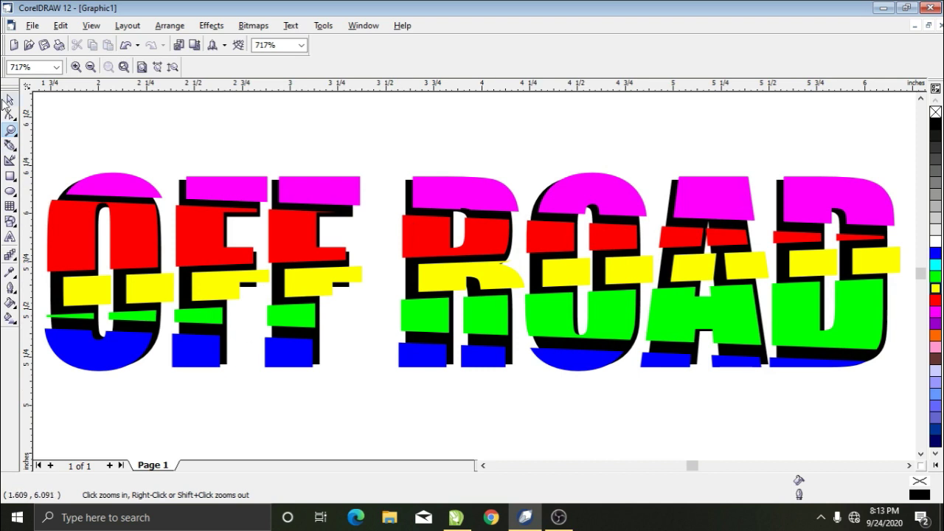
pyautogui.click(10, 101)
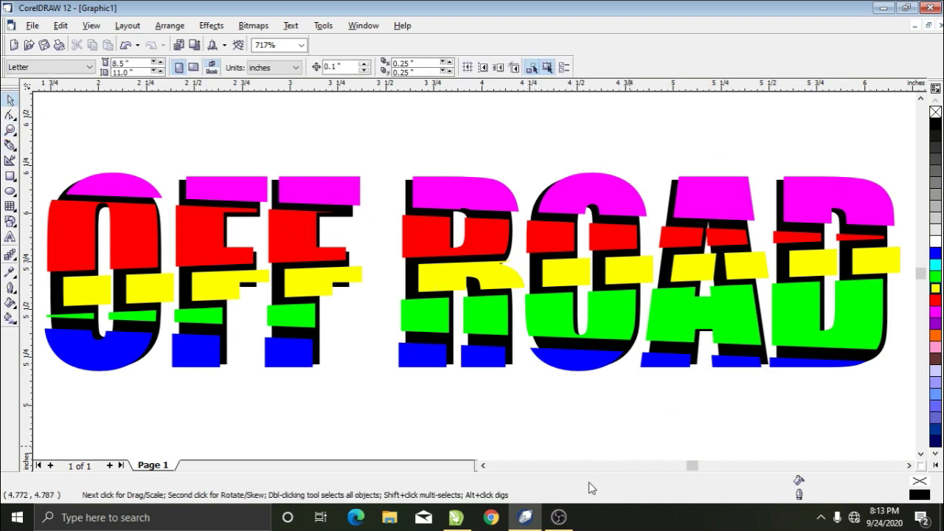
pyautogui.click(456, 517)
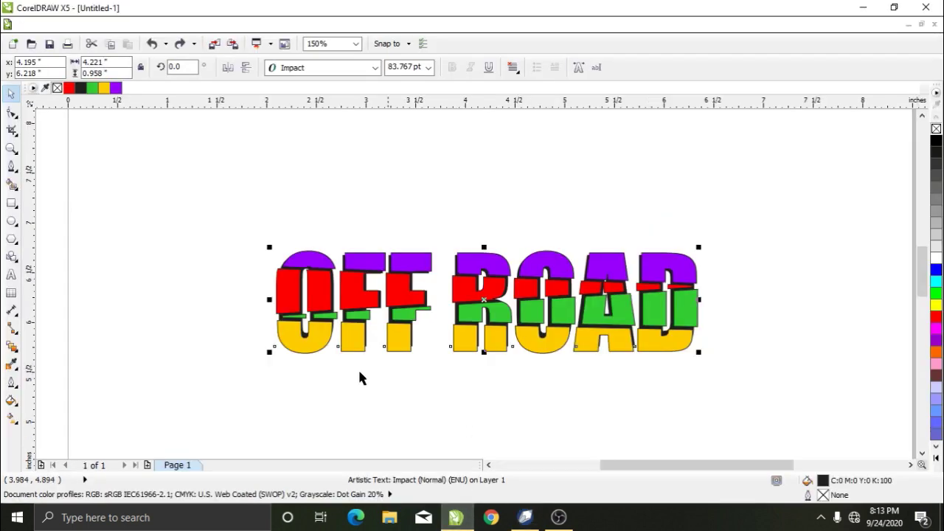
pyautogui.click(11, 147)
pyautogui.moveTo(263, 250); pyautogui.dragTo(716, 373)
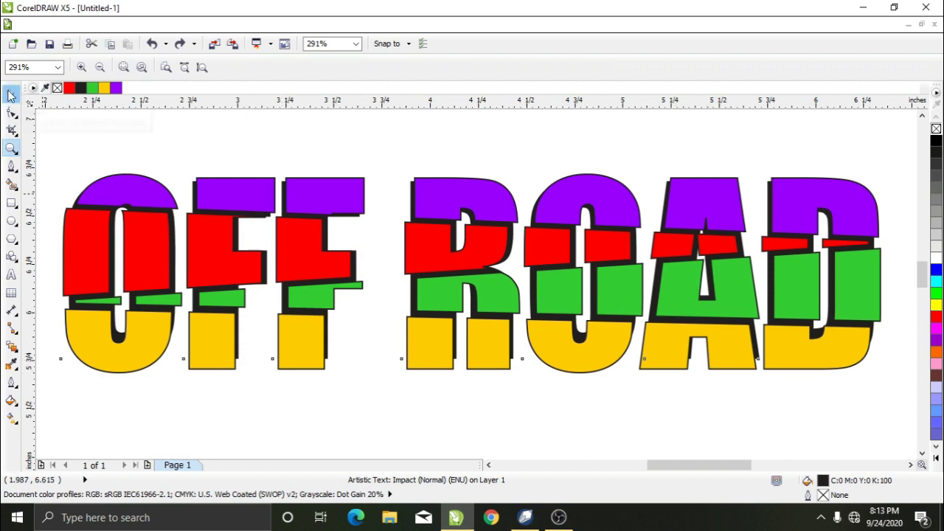
# - Draw a rectangle about 4.48 by 1.62 inches around the reference OFF ROAD text, fill it black and send it to the back
pyautogui.click(11, 203)
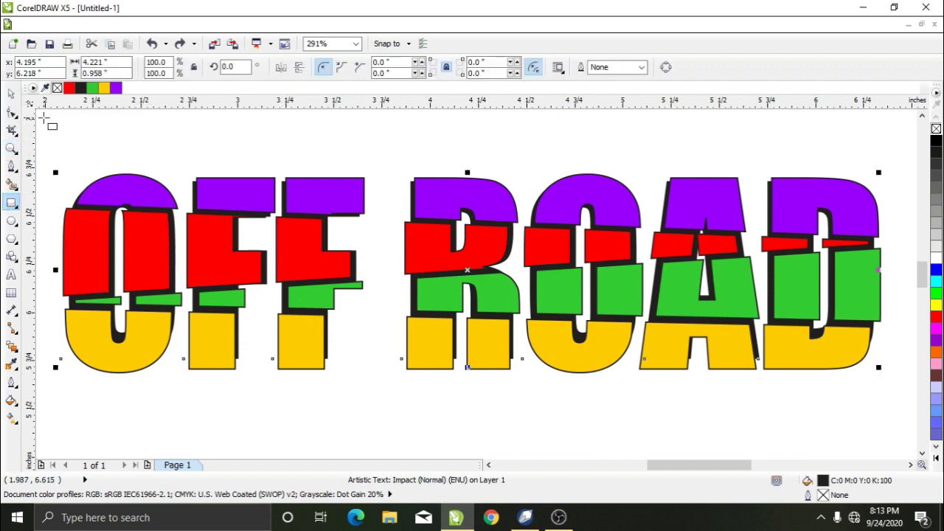
pyautogui.moveTo(43, 118); pyautogui.dragTo(909, 431)
pyautogui.click(936, 142)
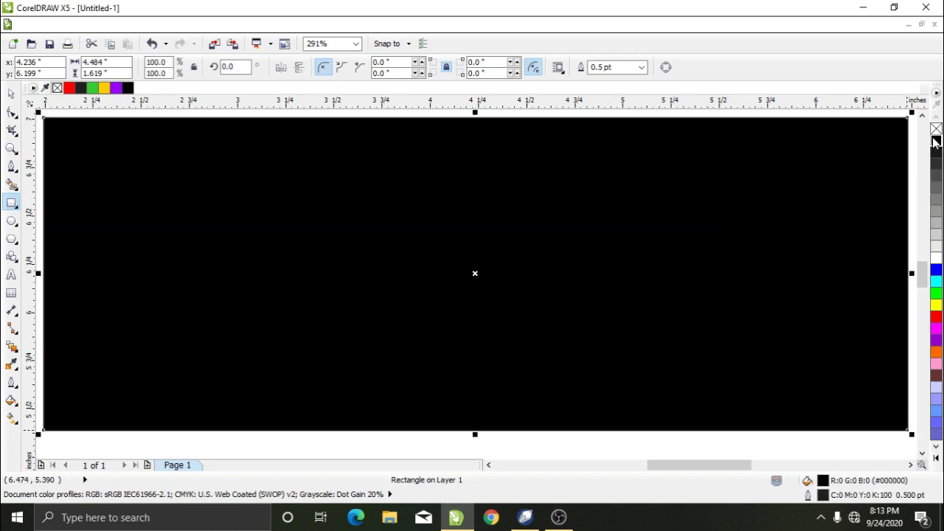
pyautogui.hotkey('shift', 'pagedown')
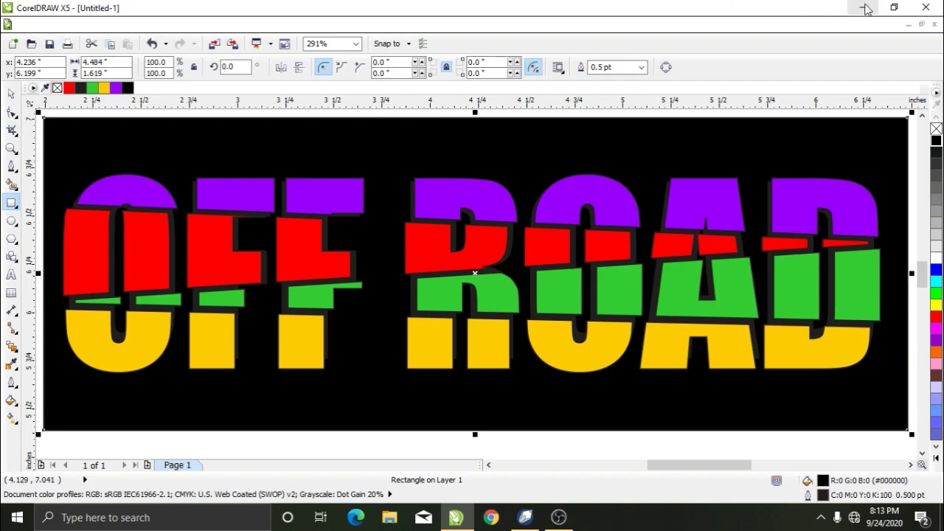
# - Back in CorelDRAW 12, draw a rectangle about 4.61 by 1.96 inches around the OFF ROAD lettering, filled black and placed behind everything
pyautogui.click(863, 8)
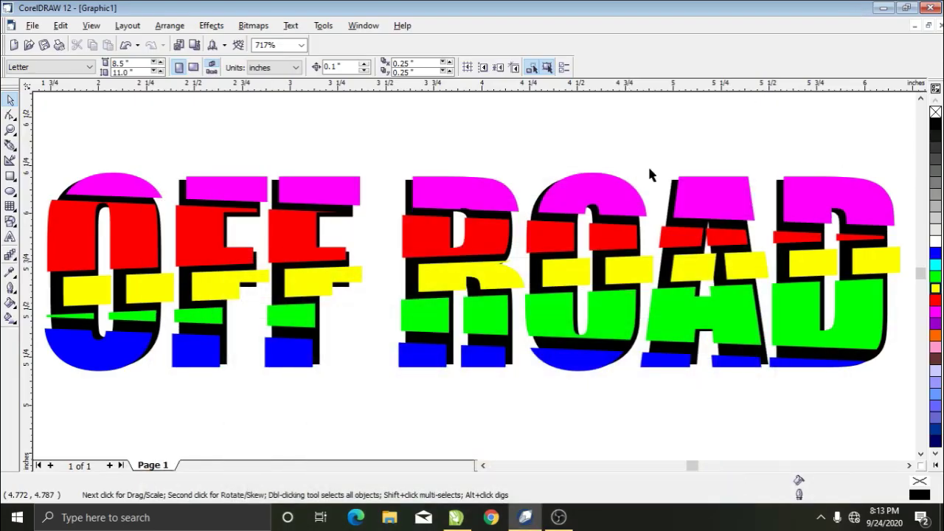
pyautogui.click(10, 176)
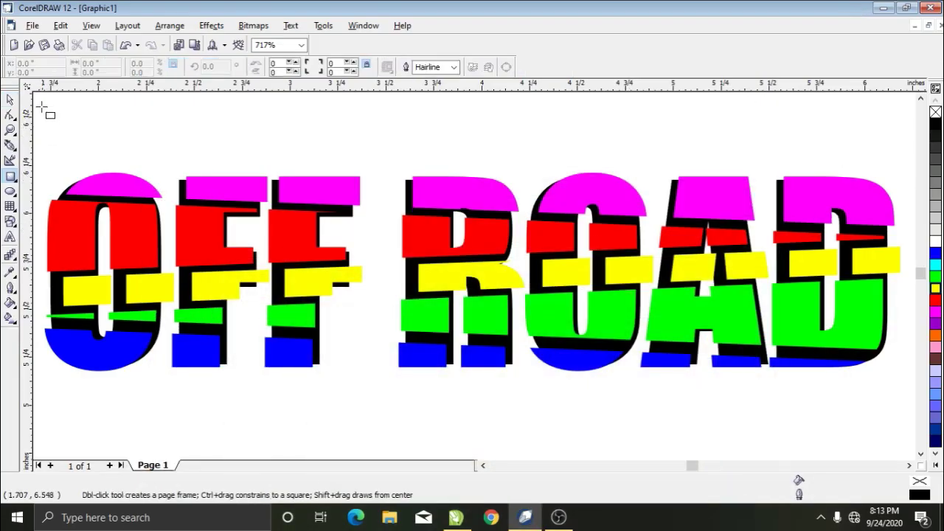
pyautogui.moveTo(39, 101); pyautogui.dragTo(768, 424)
pyautogui.click(935, 130)
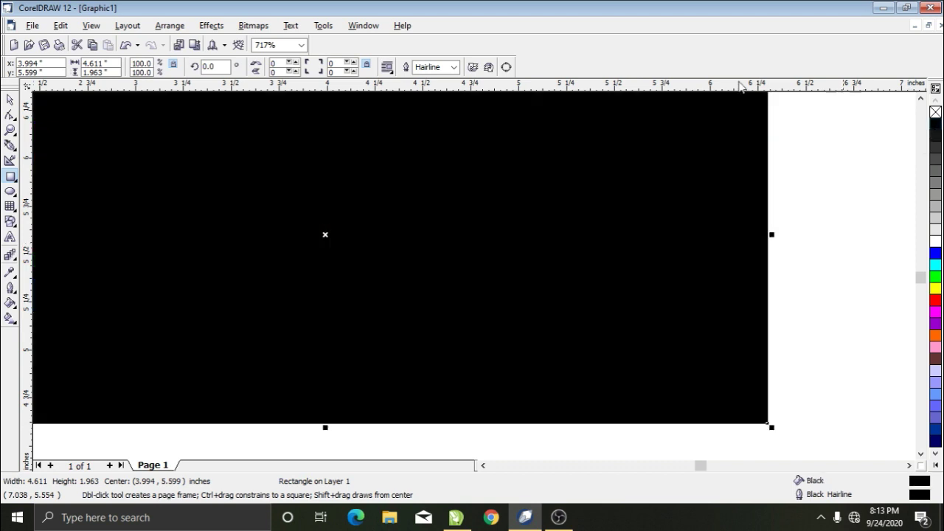
pyautogui.hotkey('shift', 'pagedown')
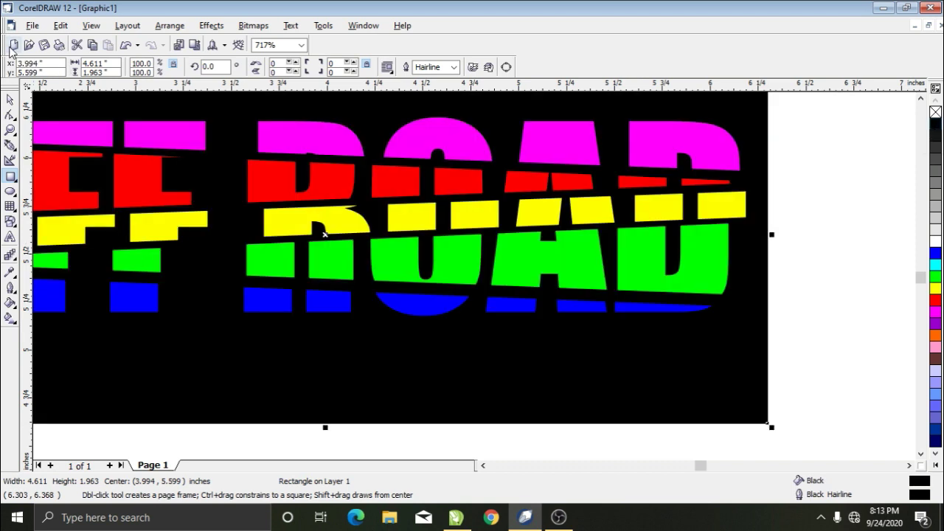
# - Examine the multicolour OFF ROAD lettering against the black background rectangle from one end to the other
pyautogui.click(11, 100)
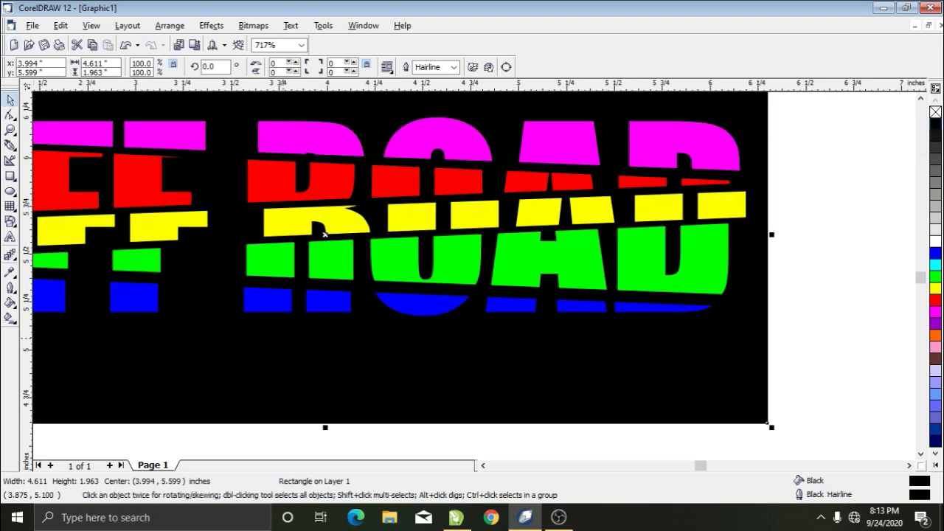
pyautogui.click(480, 466)
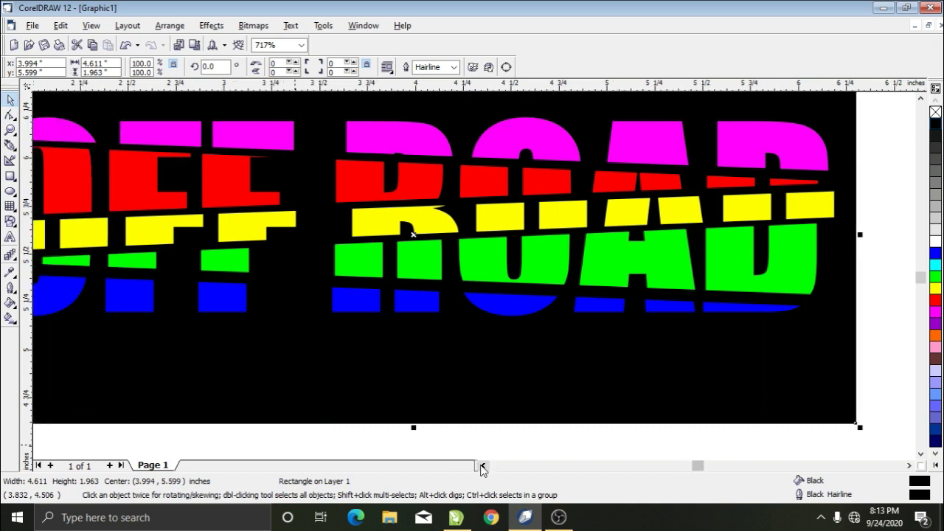
pyautogui.click(481, 466)
pyautogui.scroll(-1, 583, 244)
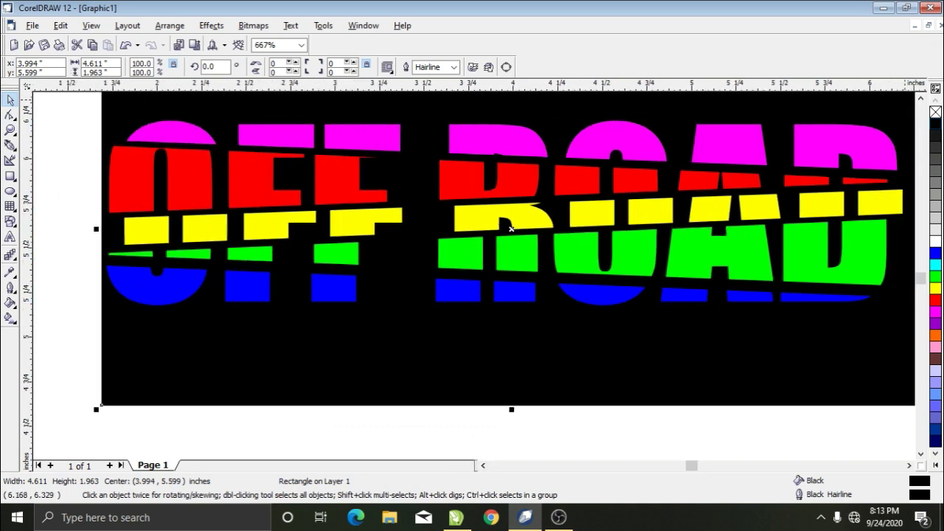
pyautogui.click(920, 99)
pyautogui.click(920, 98)
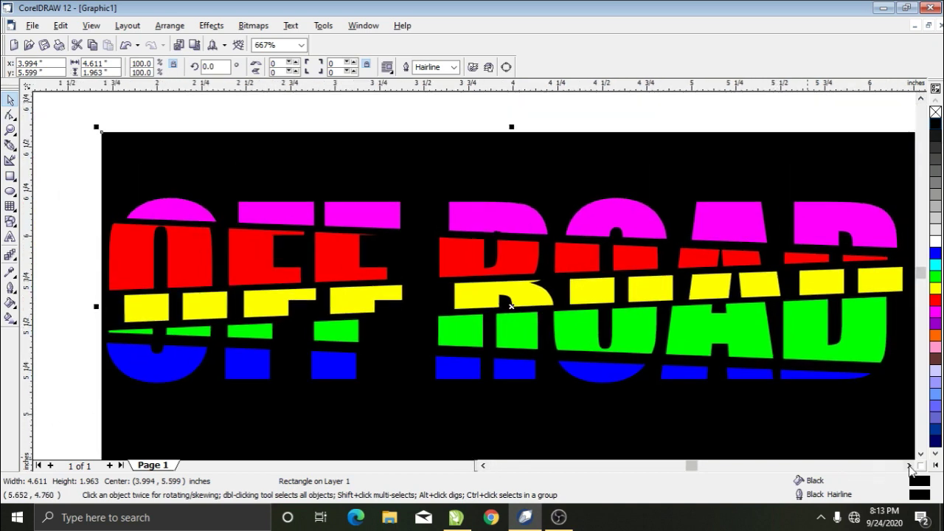
pyautogui.click(909, 465)
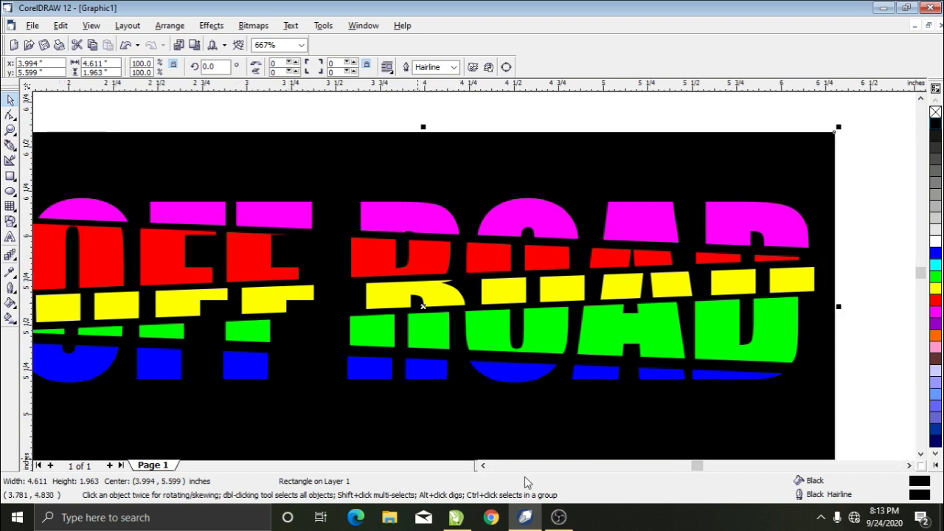
pyautogui.moveTo(698, 470); pyautogui.dragTo(691, 473)
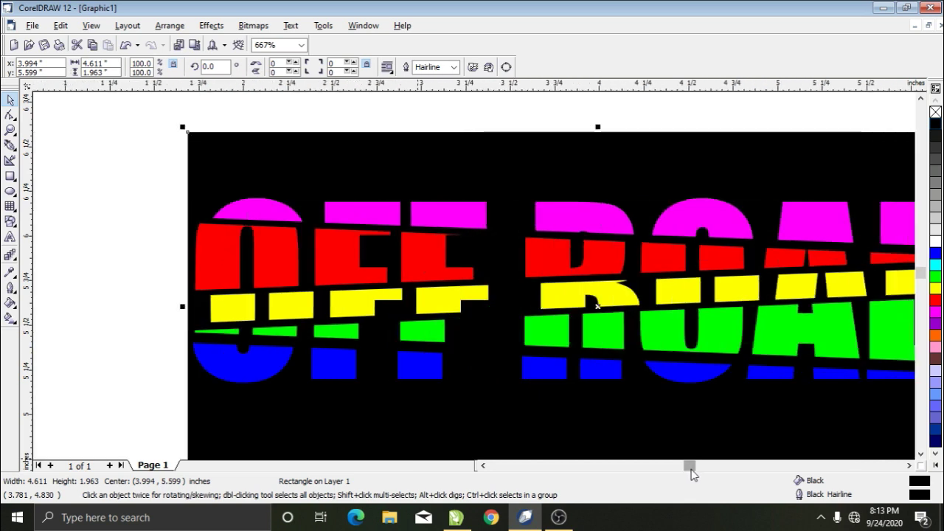
pyautogui.scroll(-1, 615, 317)
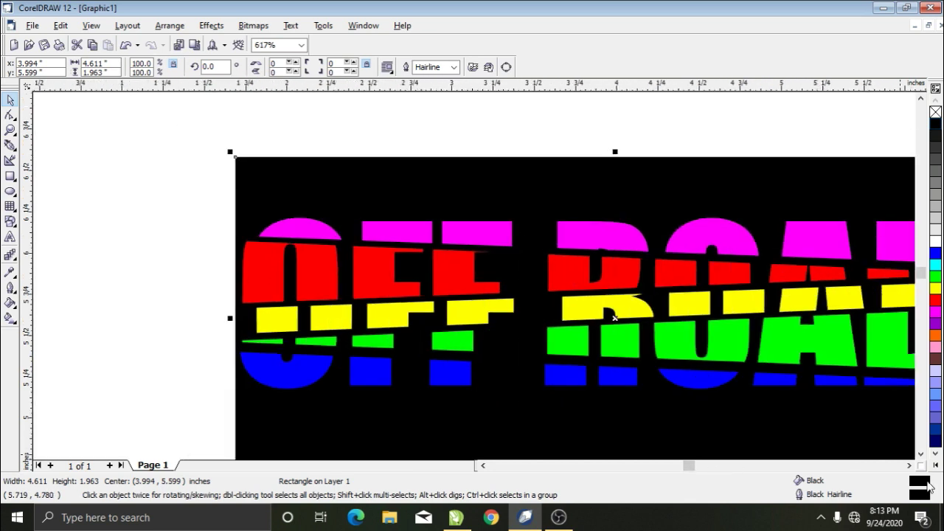
pyautogui.click(908, 465)
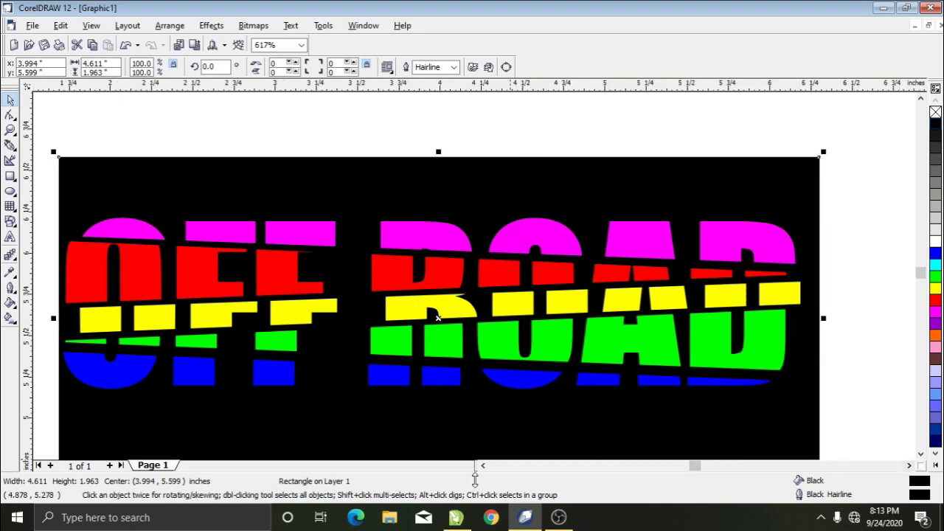